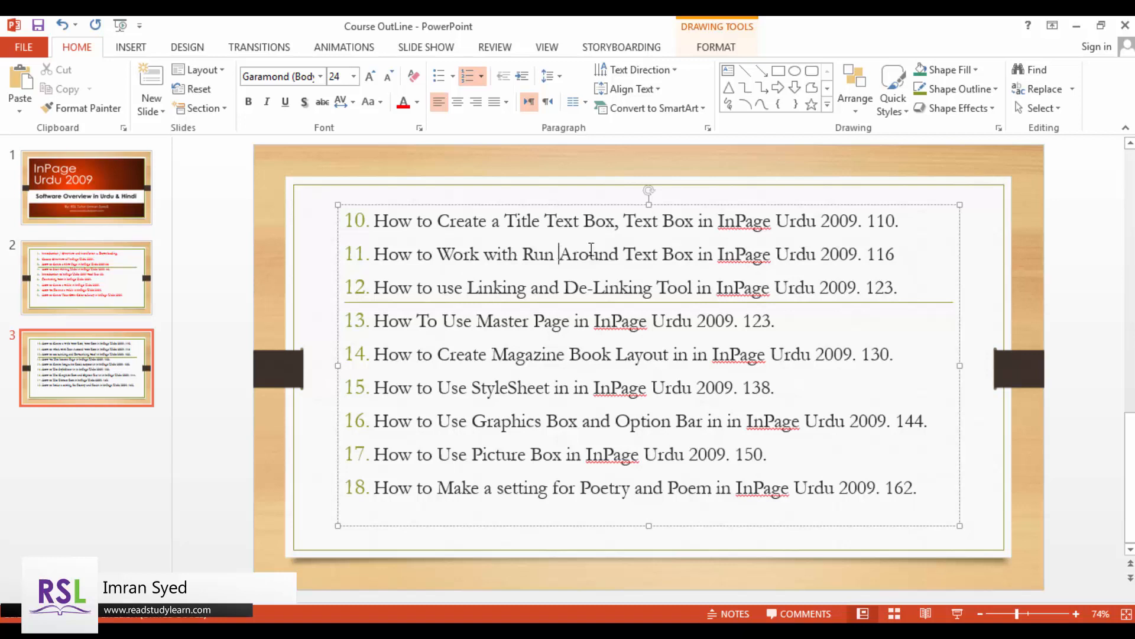
# Step: Colour the tenth course outline item, "How to Create a Title Text Box, Text Box in InPage Urdu 2009", red
pyautogui.moveTo(375, 220); pyautogui.dragTo(925, 221)
pyautogui.click(403, 102)
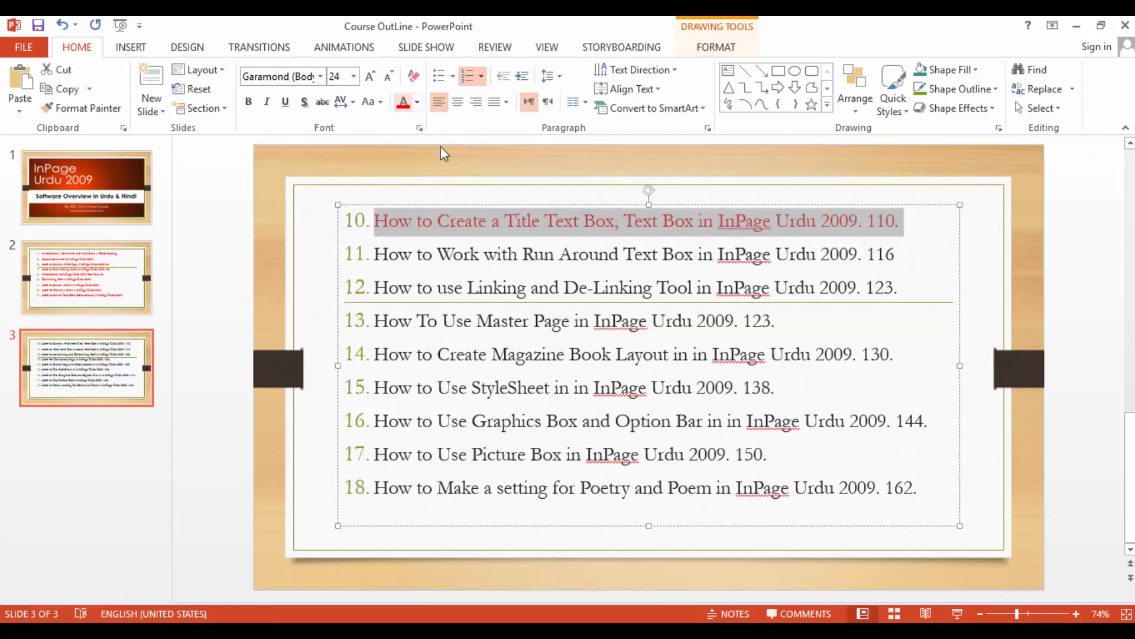
pyautogui.click(630, 283)
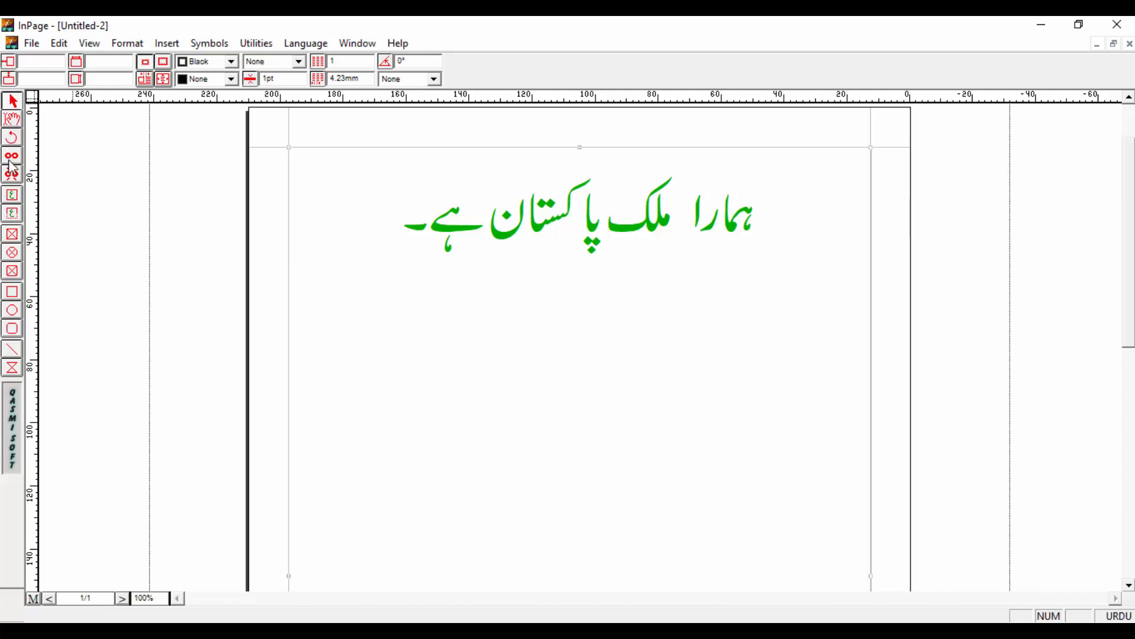
# Step: In InPage, draw a title text box about 179 mm wide below the green Urdu heading and paste a copy of the heading into it
pyautogui.click(11, 216)
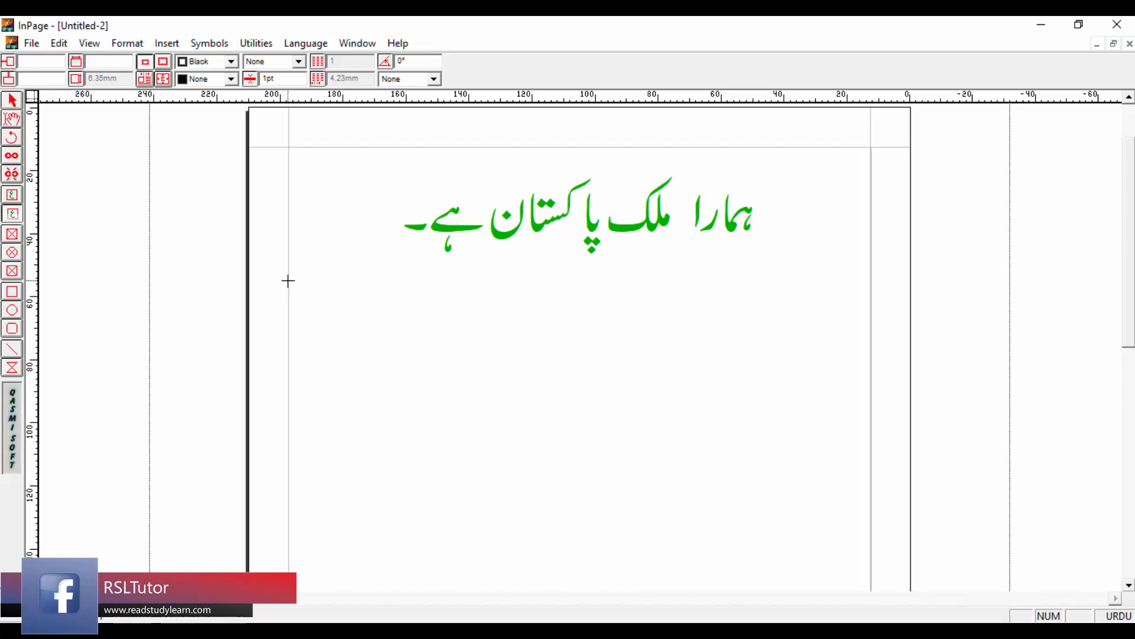
pyautogui.moveTo(288, 281); pyautogui.dragTo(854, 353)
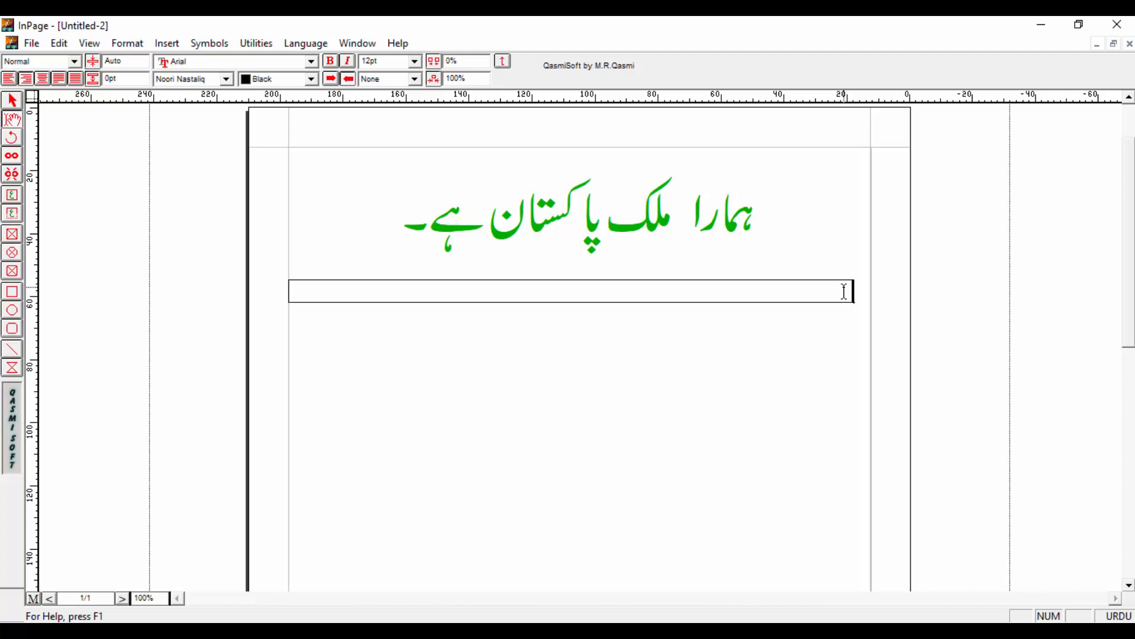
pyautogui.moveTo(381, 223); pyautogui.dragTo(757, 225)
pyautogui.hotkey('ctrl', 'c')
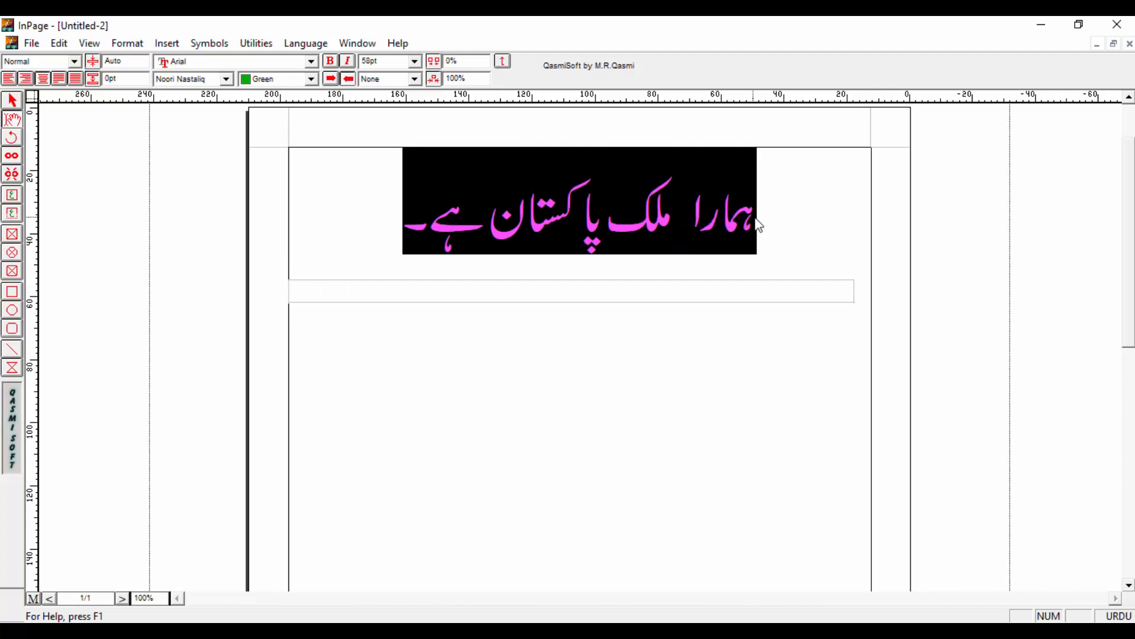
pyautogui.click(691, 290)
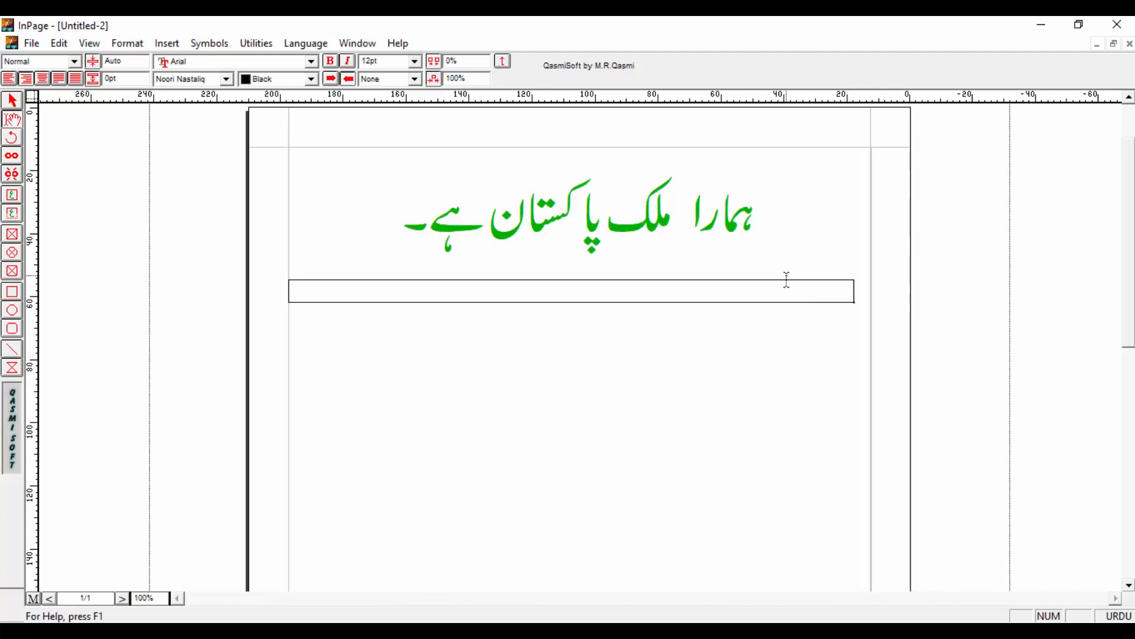
pyautogui.hotkey('ctrl', 'v')
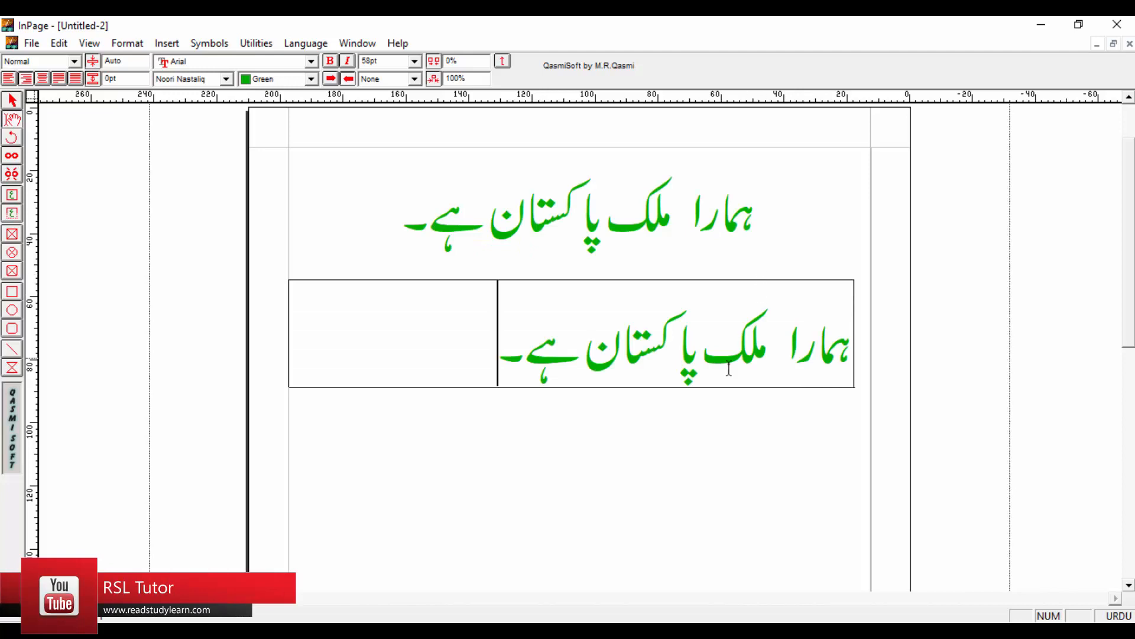
# Step: Copy the pasted Urdu sentence inside the title text box
pyautogui.moveTo(483, 353); pyautogui.dragTo(834, 398)
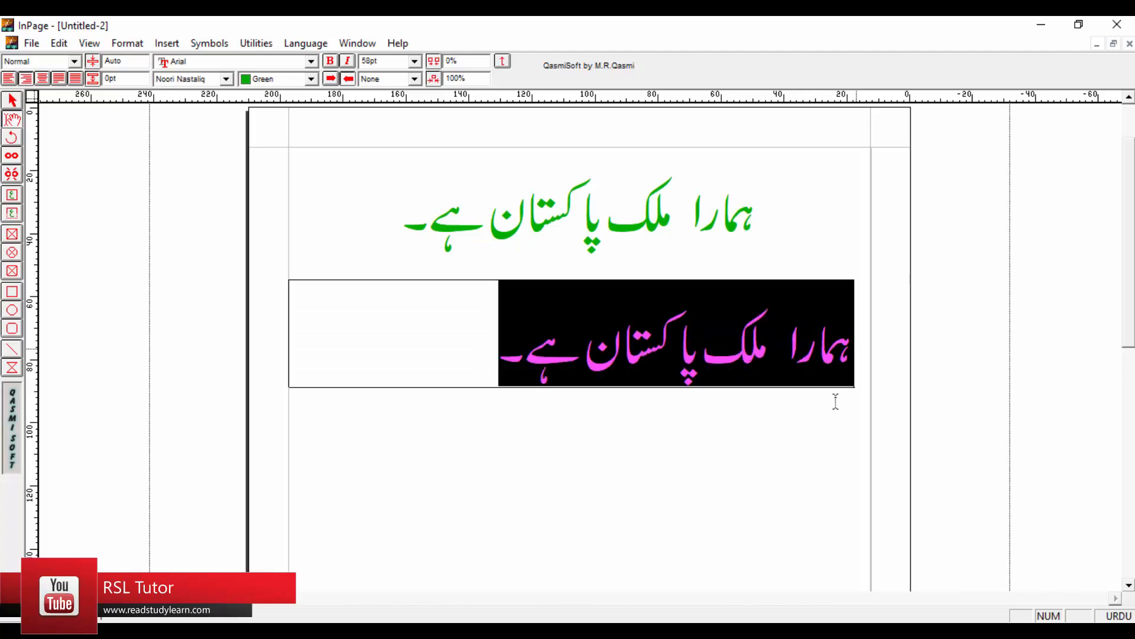
pyautogui.click(480, 355)
pyautogui.moveTo(498, 353); pyautogui.dragTo(808, 340)
pyautogui.hotkey('ctrl', 'c')
# Step: Add a second line reading "زشزشچزشچزچشزشچزشچزچشزشچ" below the sentence in the title text box
pyautogui.click(850, 353)
pyautogui.click(701, 353)
pyautogui.click(492, 340)
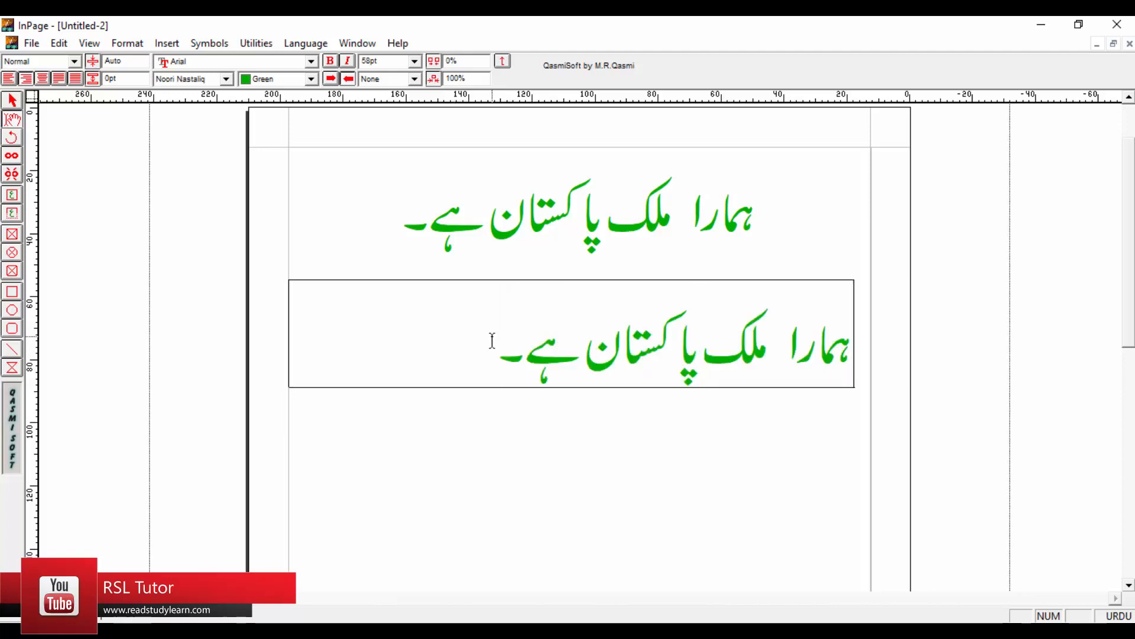
pyautogui.press('Return')
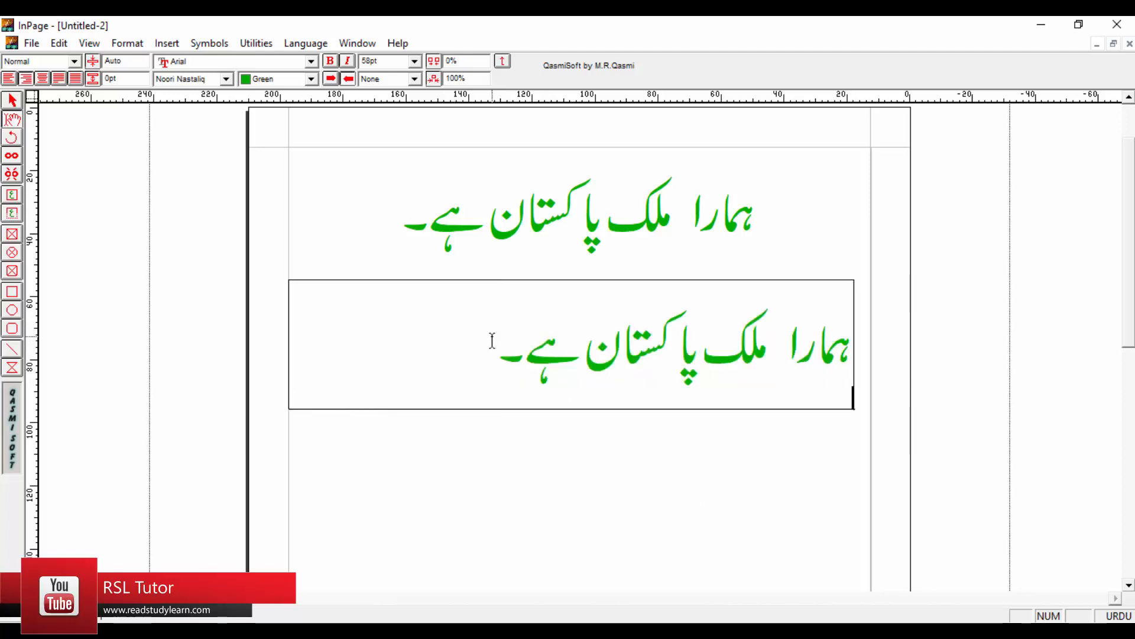
pyautogui.write('زشزشچزشچزچشزش')
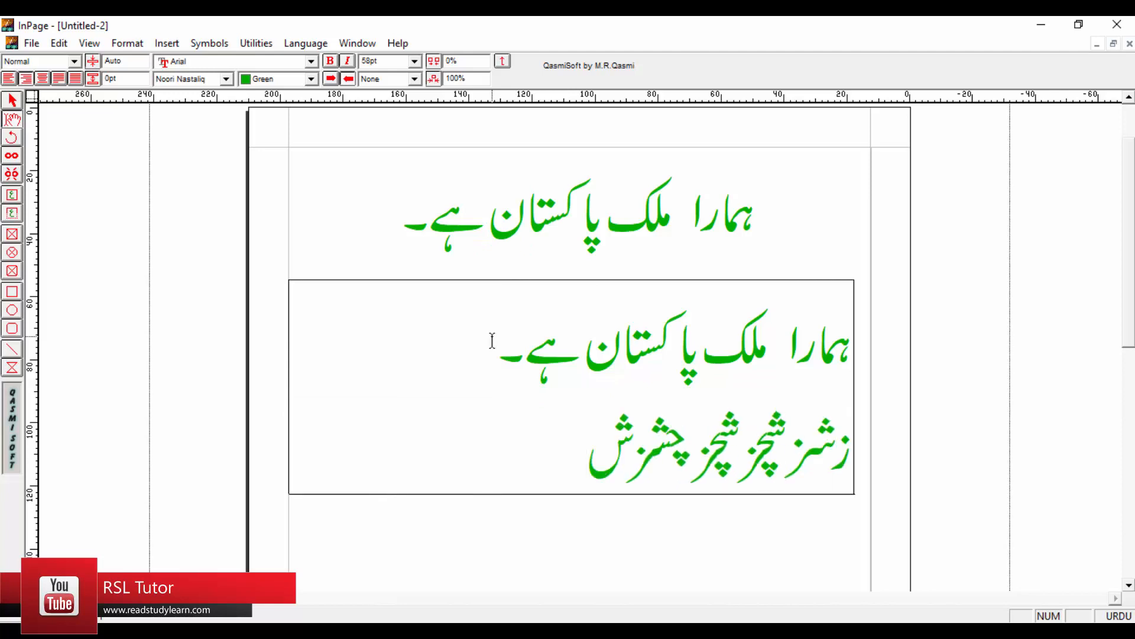
pyautogui.write('چزشچزچشزشچ')
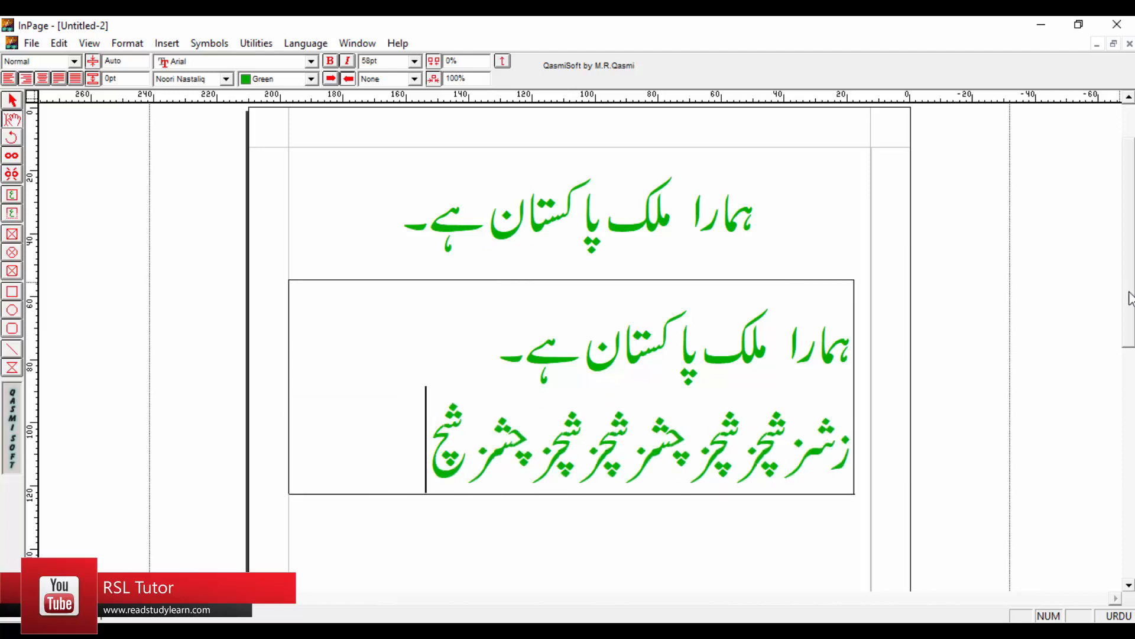
# Step: Draw a regular text box about 185 mm wide below the title box and reduce its height to about 11 mm
pyautogui.scroll(-2, 1123, 349)
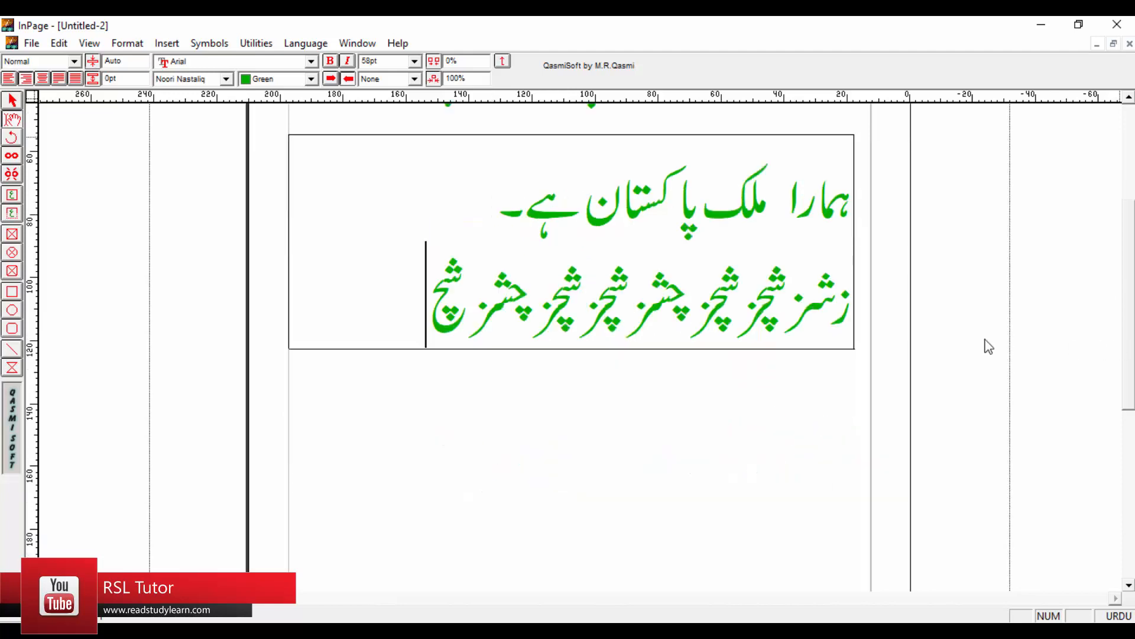
pyautogui.click(13, 197)
pyautogui.moveTo(290, 361); pyautogui.dragTo(868, 550)
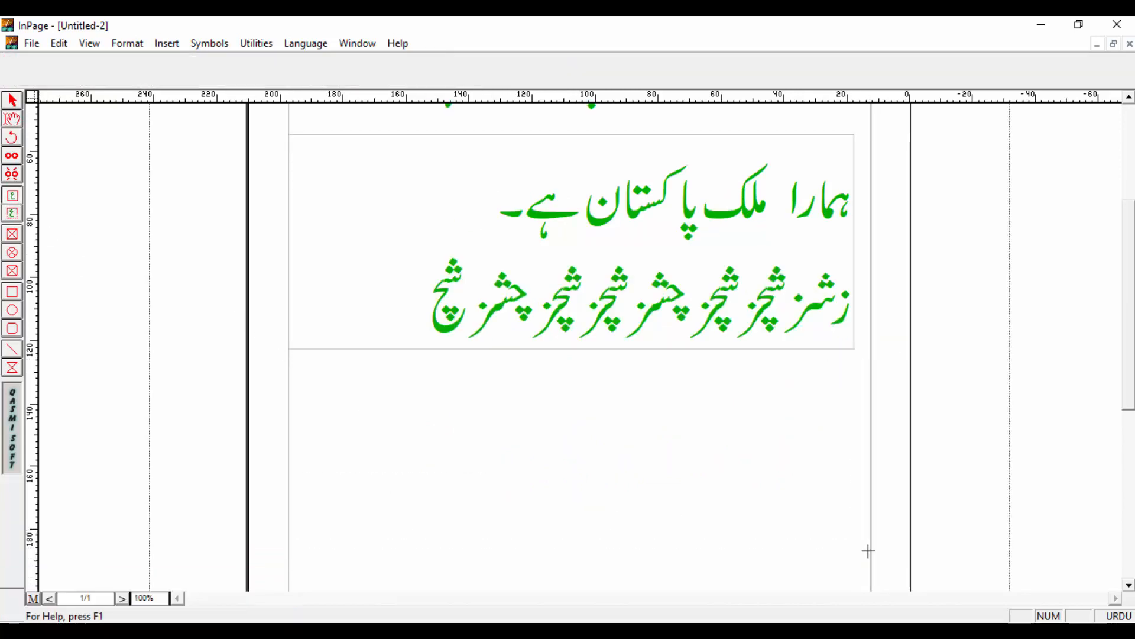
pyautogui.click(13, 102)
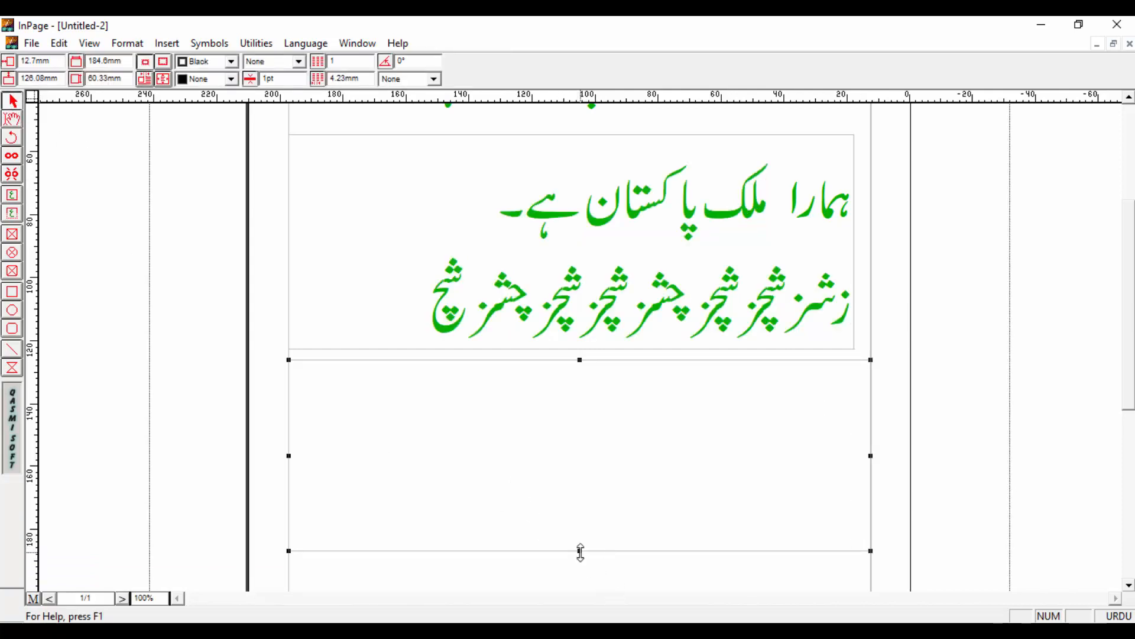
pyautogui.moveTo(580, 551); pyautogui.dragTo(563, 395)
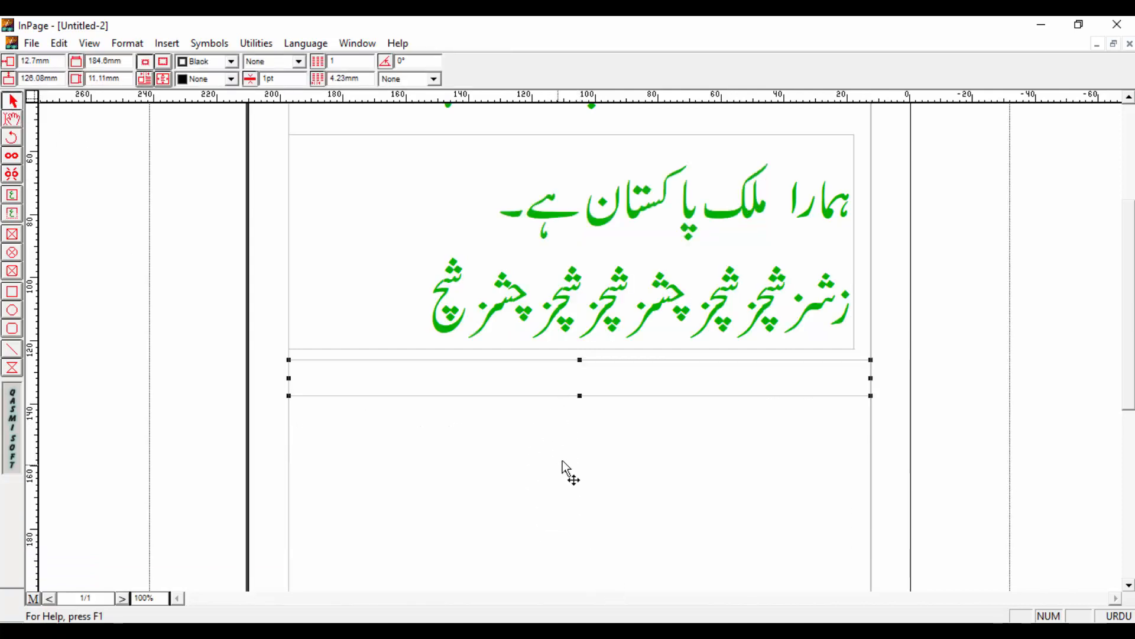
# Step: Paste the copied Urdu sentence into the new text box
pyautogui.click(12, 121)
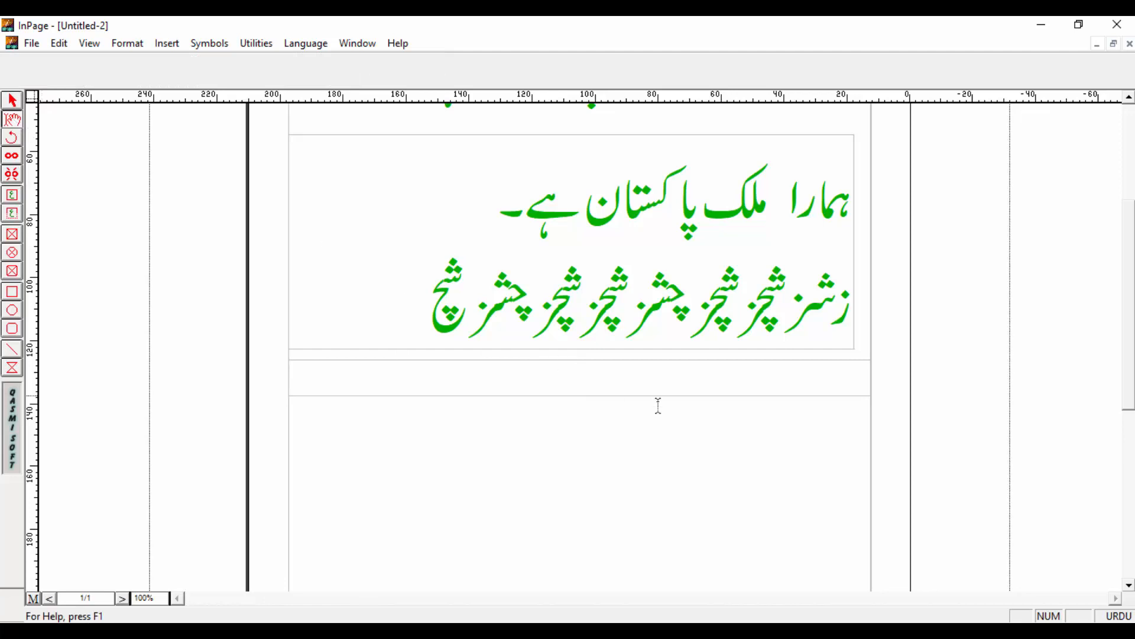
pyautogui.click(729, 382)
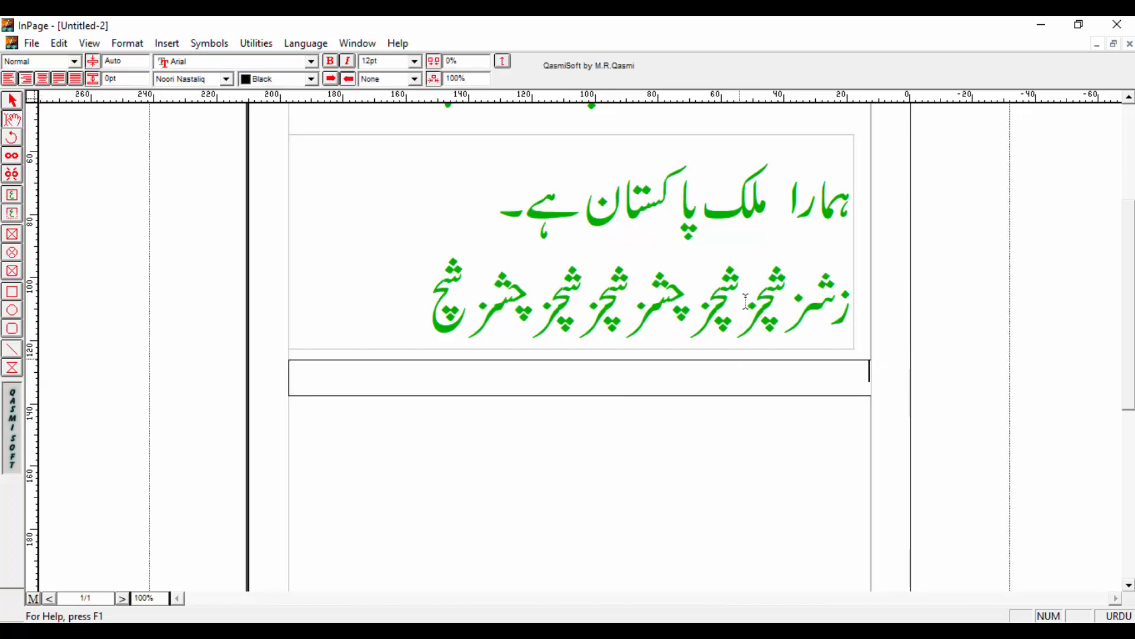
pyautogui.rightClick(779, 381)
pyautogui.click(827, 455)
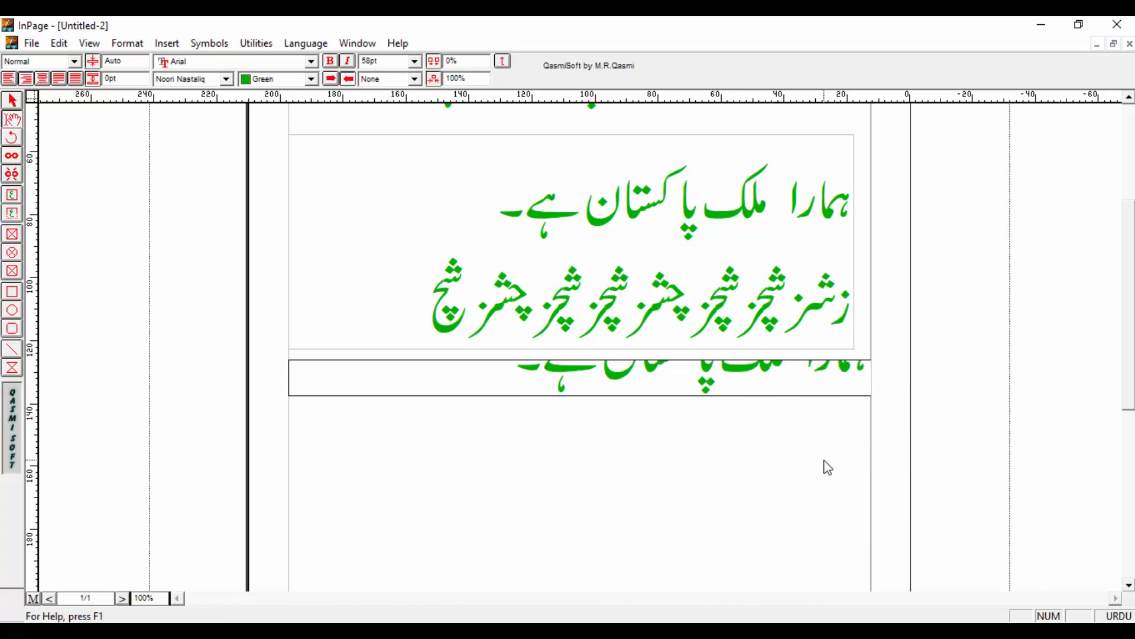
# Step: Highlight the sentence in the title box and in the lower text box to compare how each box holds its text
pyautogui.moveTo(547, 181); pyautogui.dragTo(877, 195)
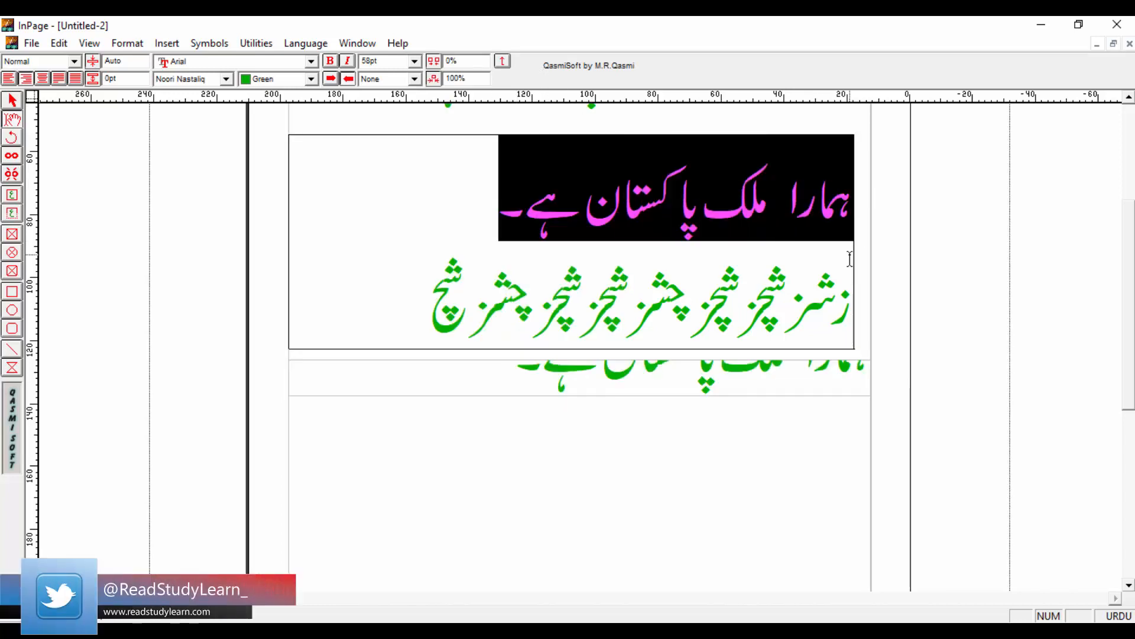
pyautogui.moveTo(516, 377); pyautogui.dragTo(901, 387)
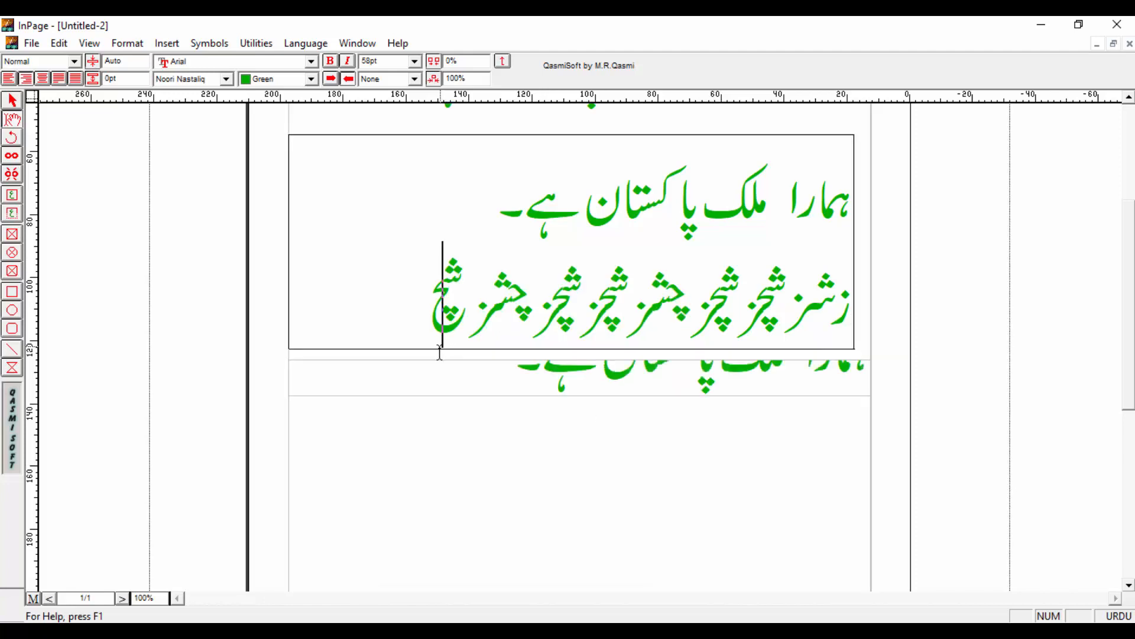
pyautogui.click(437, 384)
pyautogui.moveTo(437, 384); pyautogui.dragTo(978, 397)
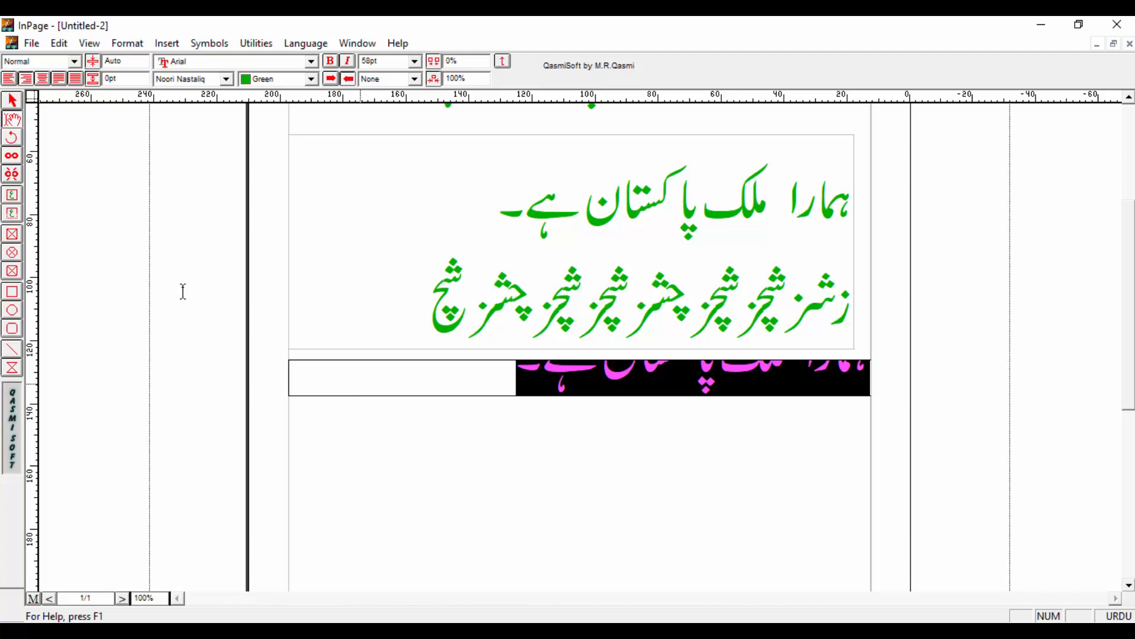
# Step: Narrow the lower text box from its left edge to about 171 mm wide
pyautogui.click(12, 103)
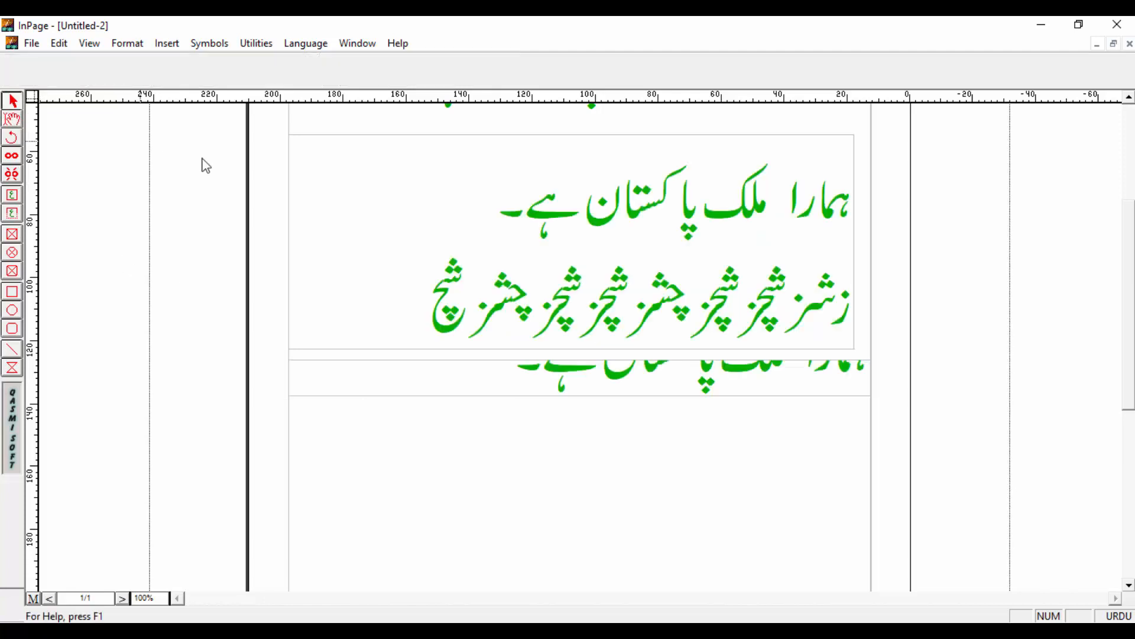
pyautogui.click(521, 372)
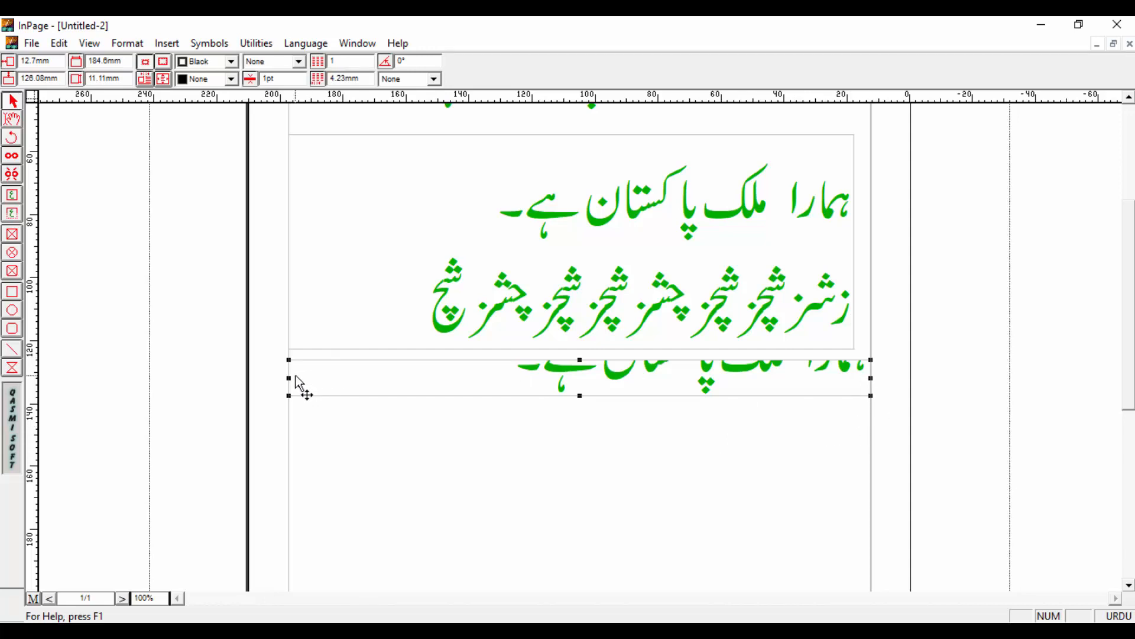
pyautogui.moveTo(289, 378); pyautogui.dragTo(333, 379)
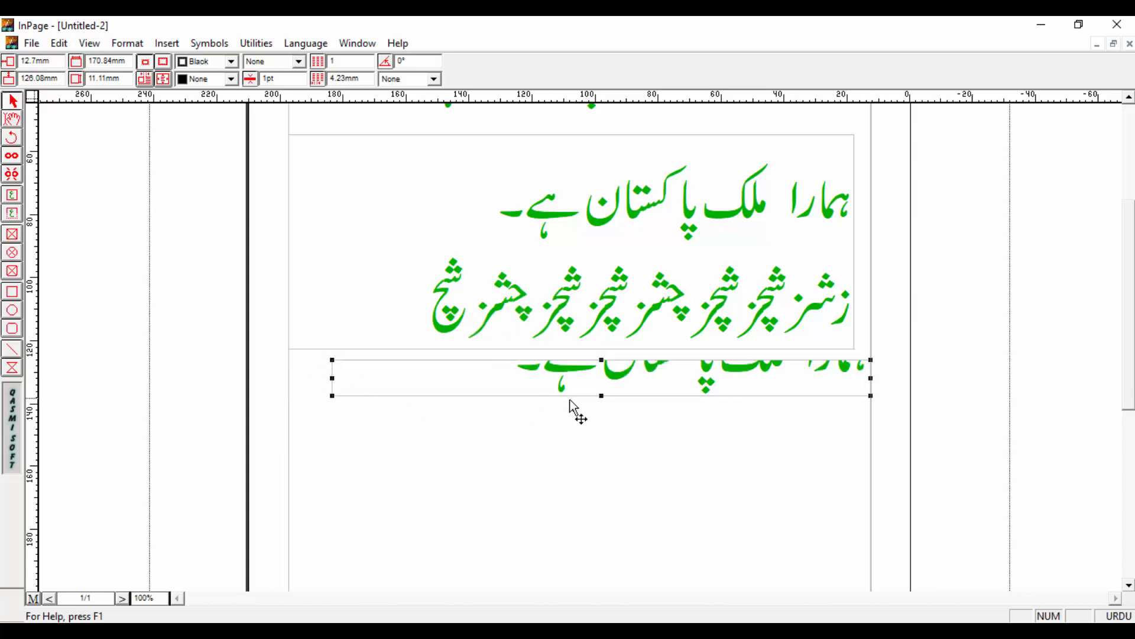
# Step: Enlarge the lower text box to about 173 by 57 mm and place it just below the title box
pyautogui.moveTo(601, 396); pyautogui.dragTo(603, 428)
pyautogui.moveTo(602, 412)
pyautogui.mouseDown()
pyautogui.moveTo(603, 444)
pyautogui.moveTo(591, 430)
pyautogui.mouseUp()
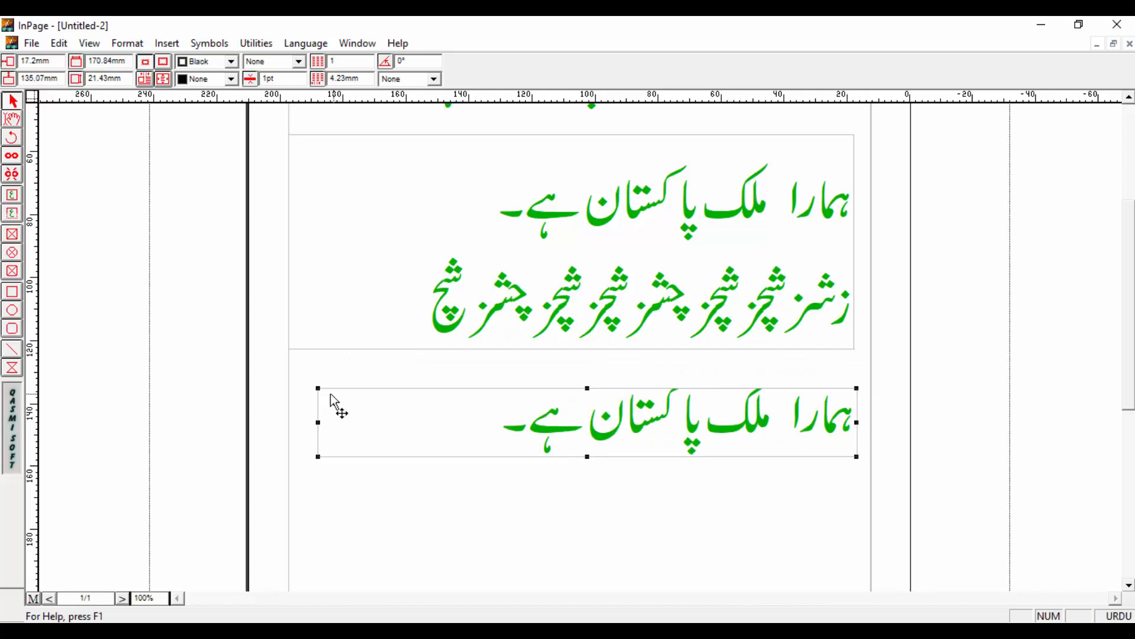
pyautogui.moveTo(318, 388); pyautogui.dragTo(312, 275)
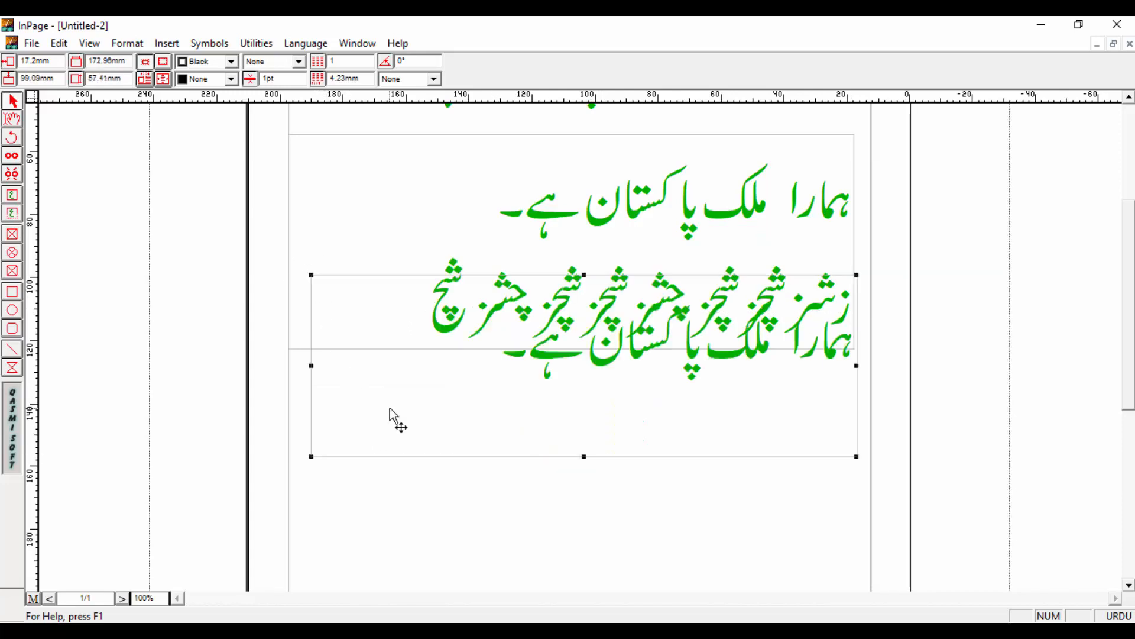
pyautogui.moveTo(620, 421); pyautogui.dragTo(612, 508)
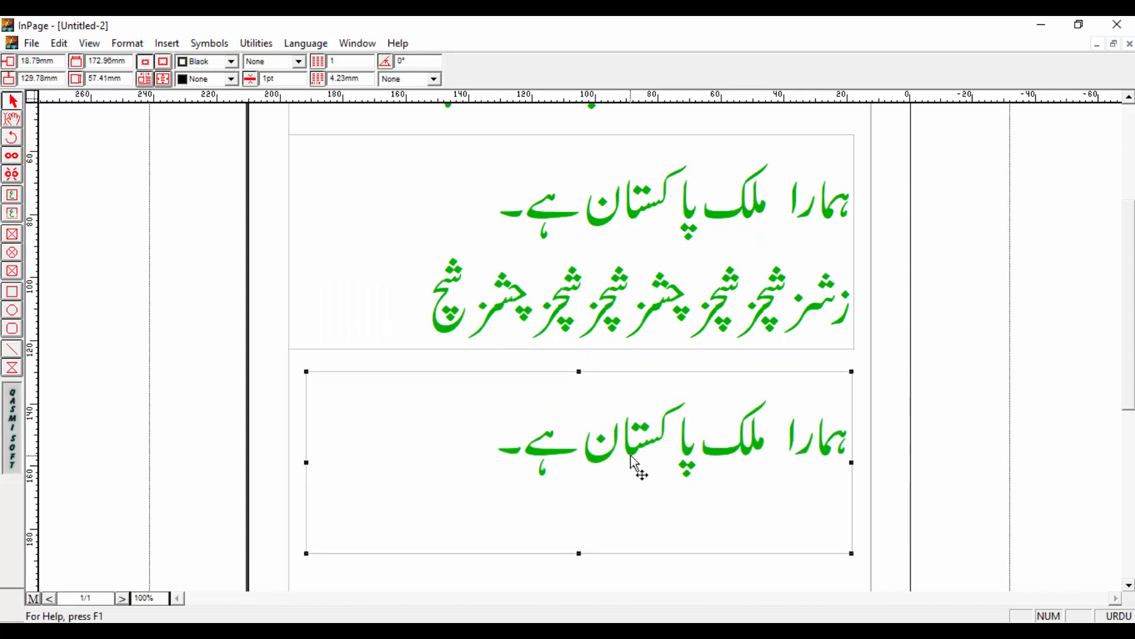
# Step: Narrow the title text box from its left edge to about 106 mm wide
pyautogui.click(580, 244)
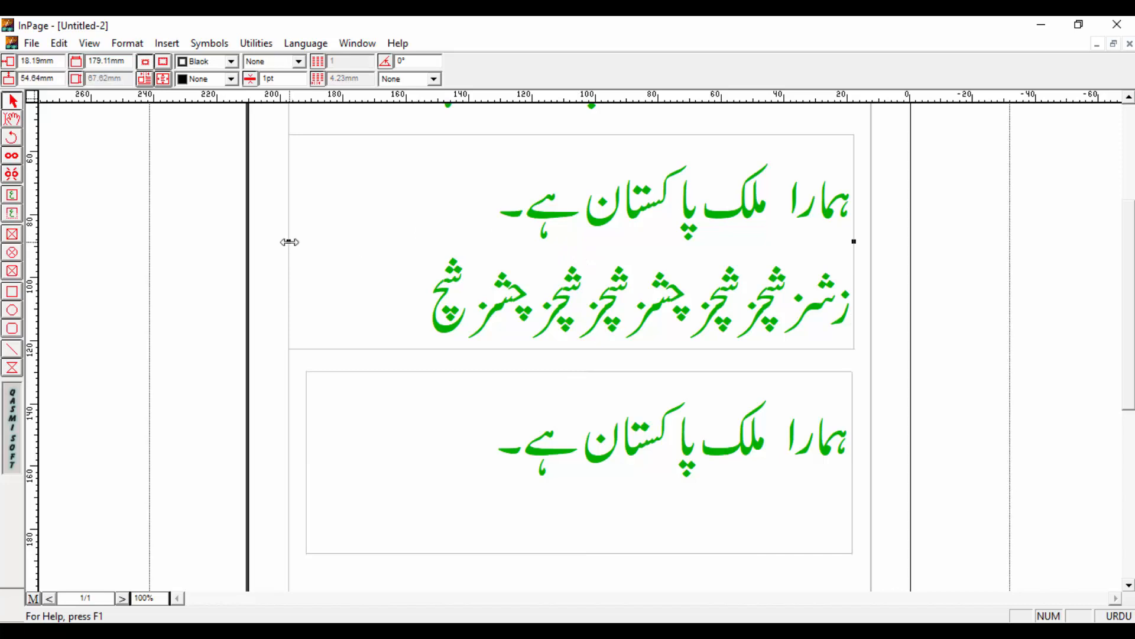
pyautogui.moveTo(289, 241); pyautogui.dragTo(397, 256)
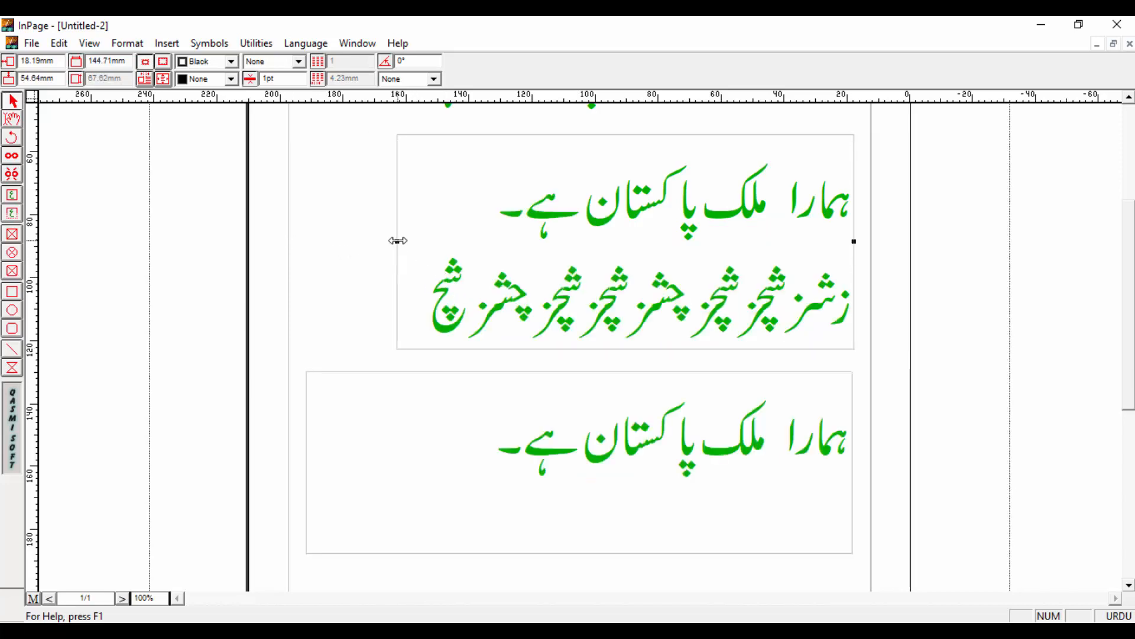
pyautogui.moveTo(398, 241); pyautogui.dragTo(521, 268)
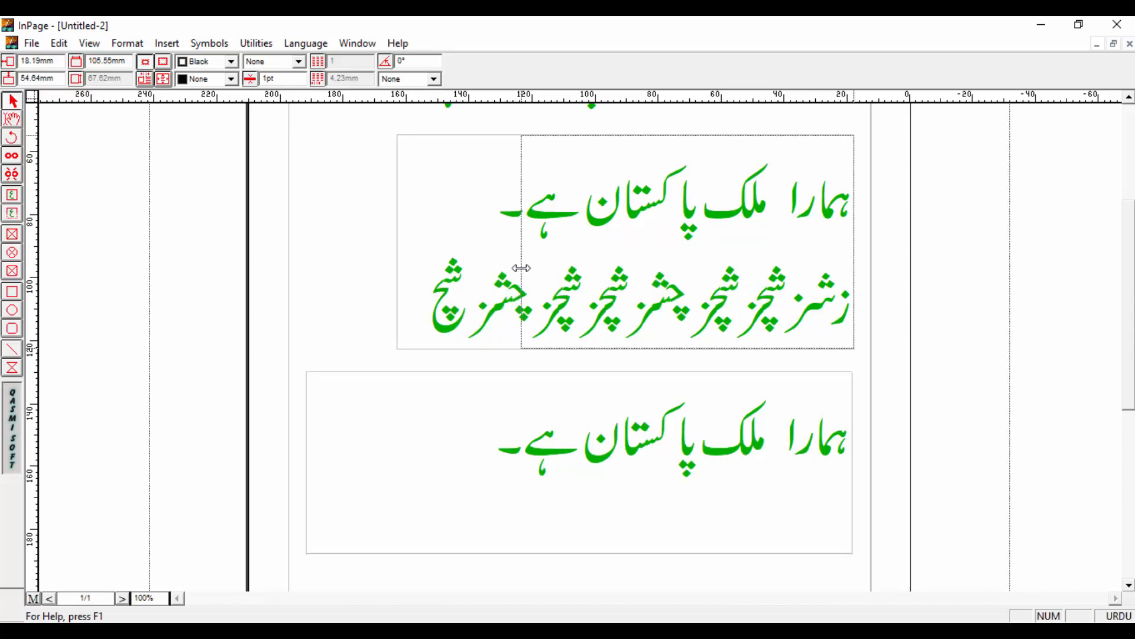
pyautogui.moveTo(521, 267); pyautogui.dragTo(521, 268)
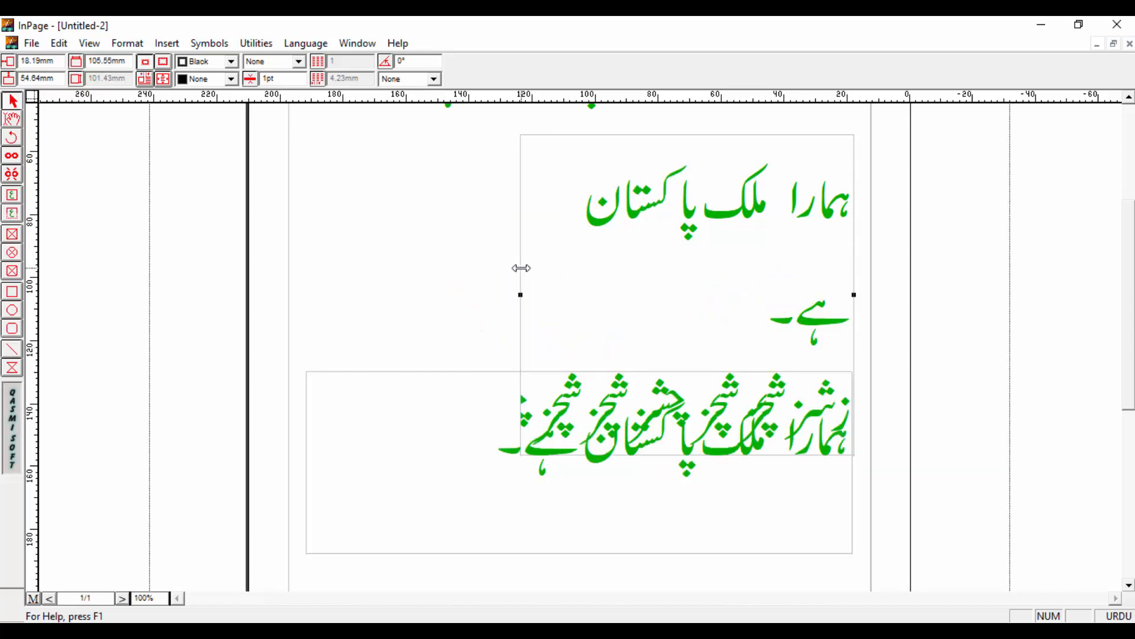
# Step: Move the title box toward the page centre and the text box further down so that they do not overlap
pyautogui.moveTo(609, 291); pyautogui.dragTo(520, 261)
pyautogui.click(710, 504)
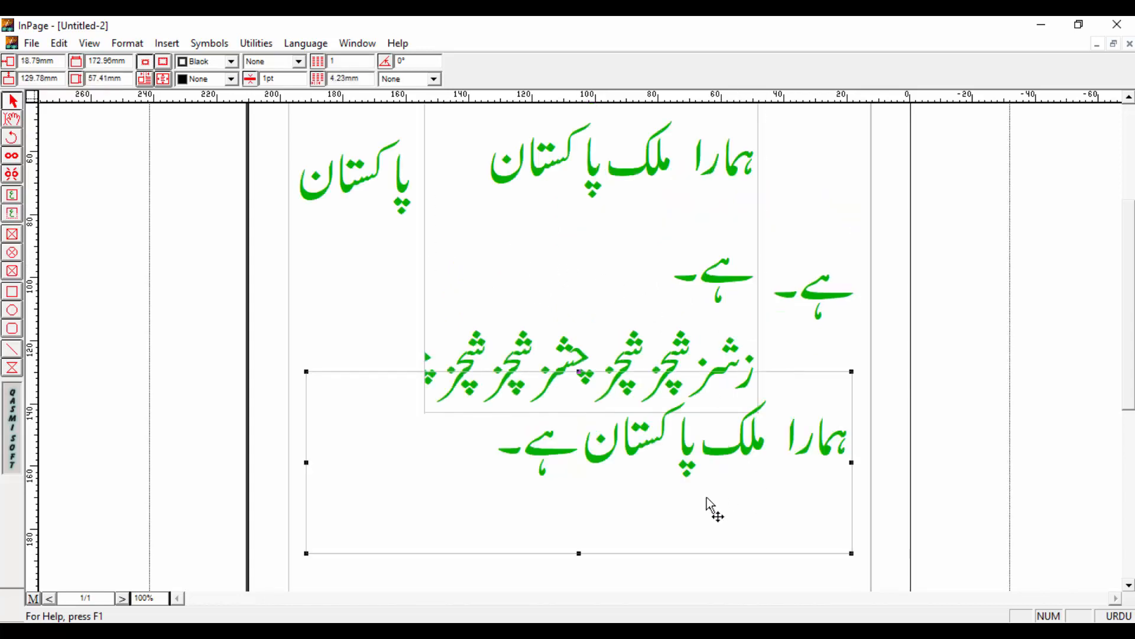
pyautogui.moveTo(707, 498); pyautogui.dragTo(712, 561)
pyautogui.click(651, 267)
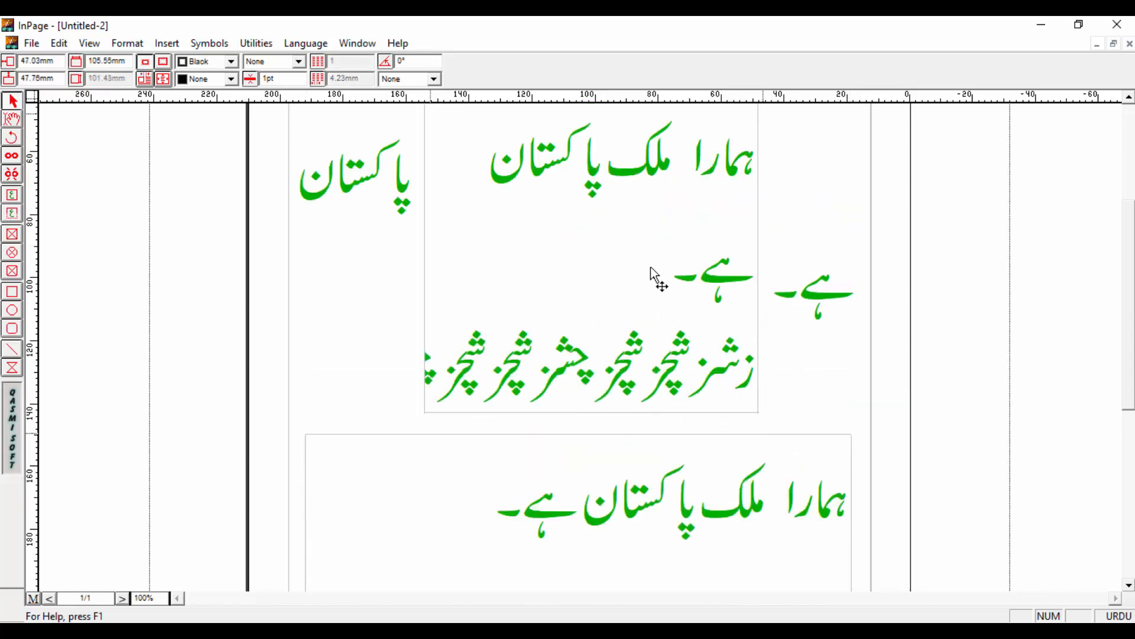
pyautogui.moveTo(650, 267); pyautogui.dragTo(650, 268)
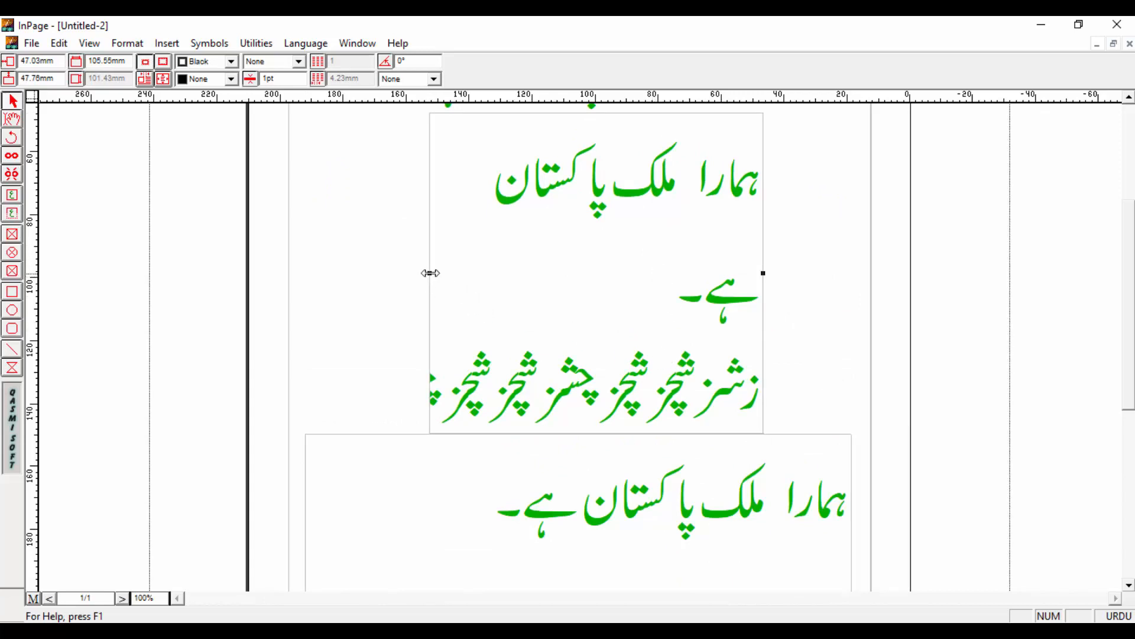
# Step: Widen the middle title box from its left edge to about 133 mm and move it slightly right and down, clear of the neighbouring boxes
pyautogui.moveTo(430, 272); pyautogui.dragTo(345, 260)
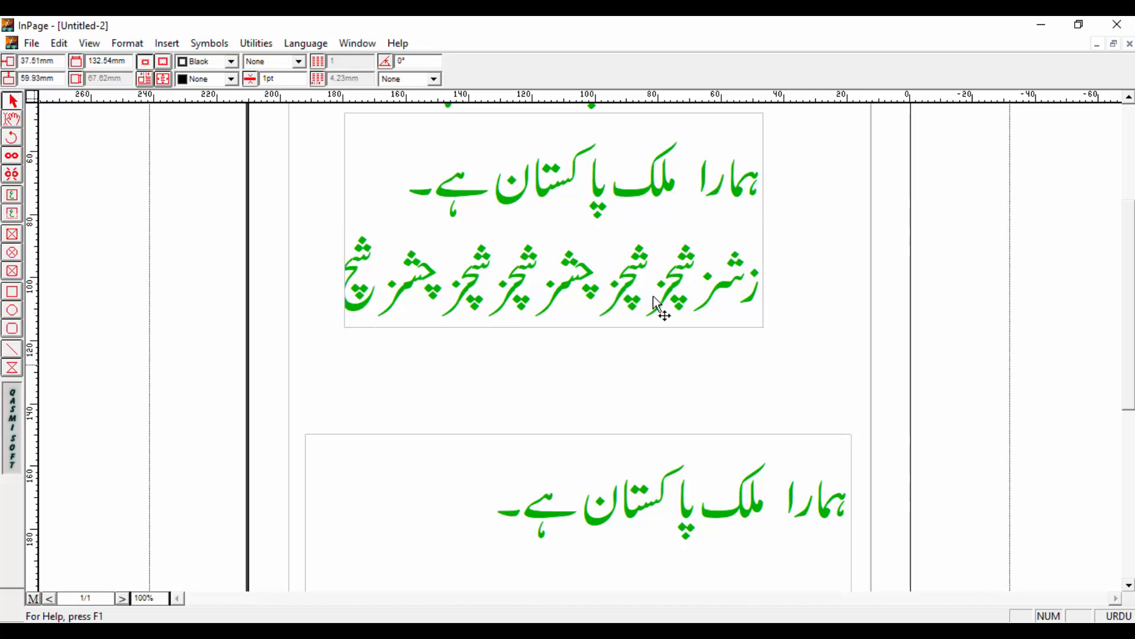
pyautogui.moveTo(653, 302); pyautogui.dragTo(683, 340)
pyautogui.scroll(-1, 1129, 411)
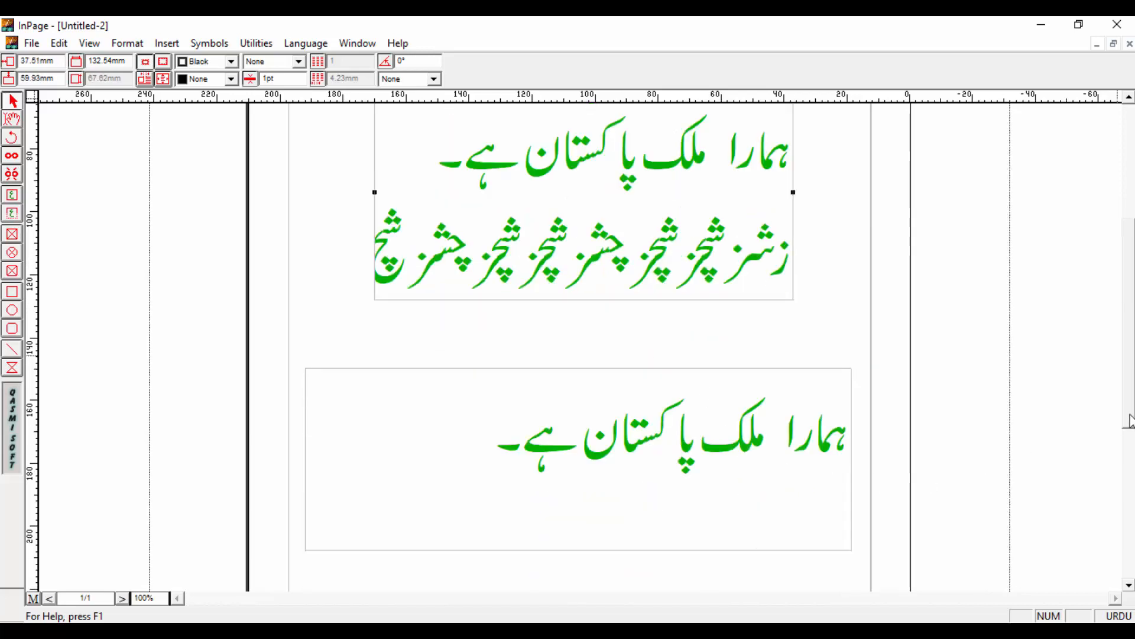
pyautogui.scroll(2, 1129, 408)
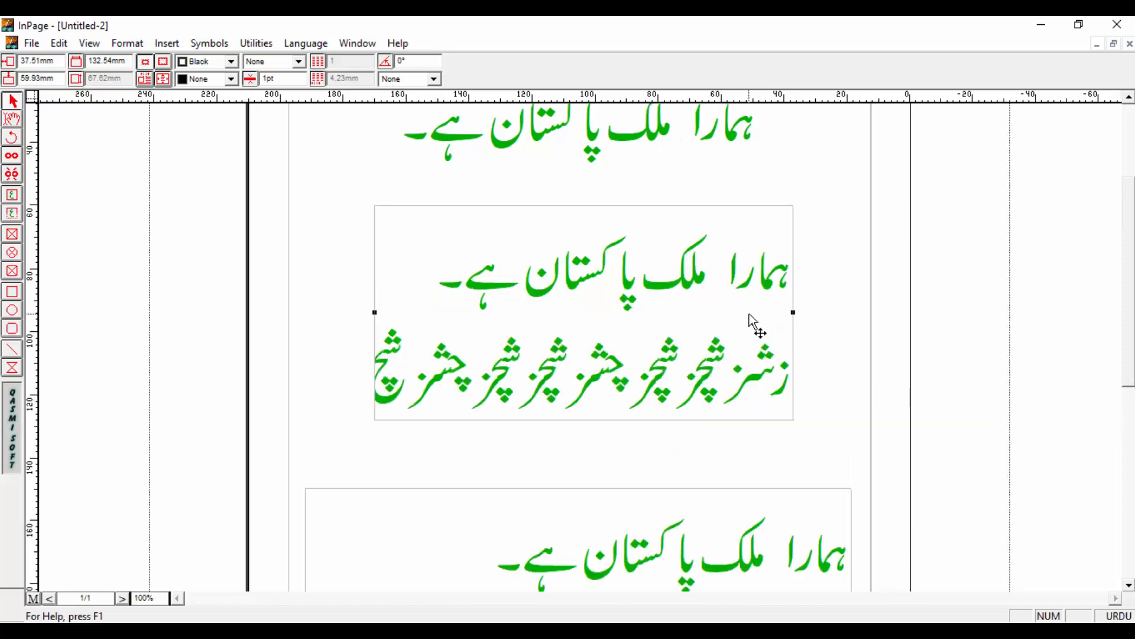
pyautogui.scroll(1, 1132, 336)
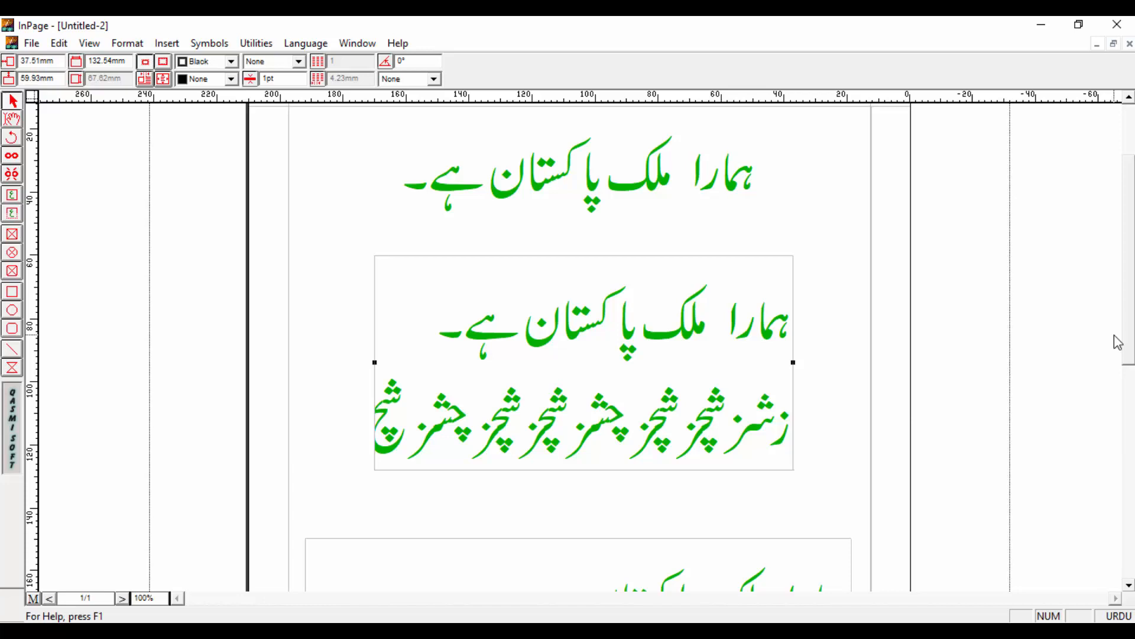
# Step: Switch to a Chrome incognito window and run an image search for "urdu news paper"
pyautogui.click(429, 630)
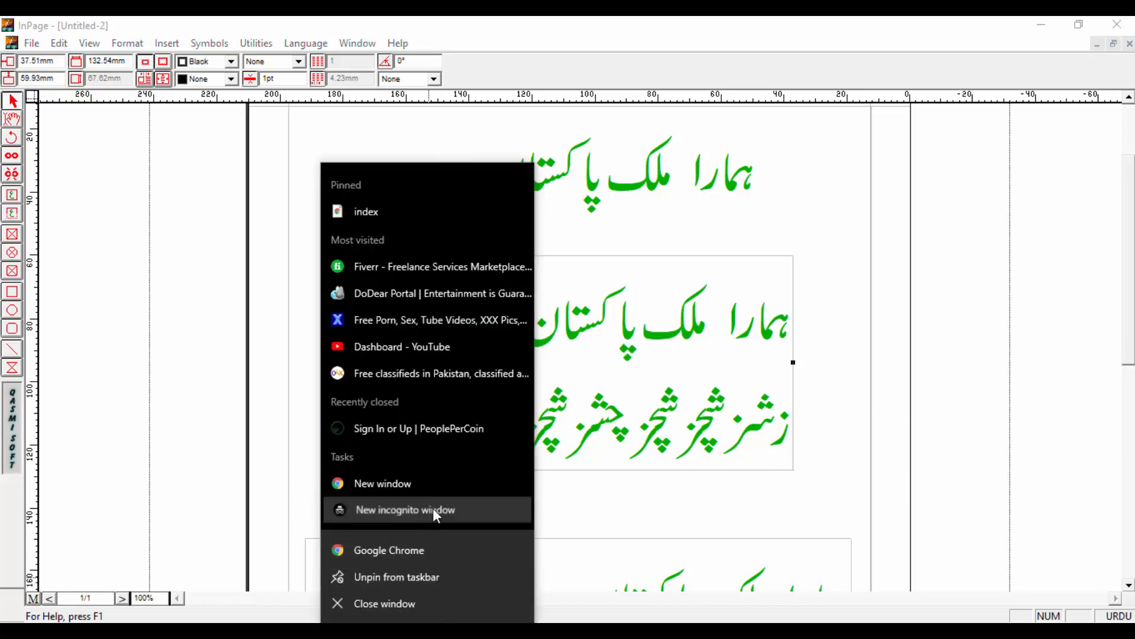
pyautogui.click(434, 510)
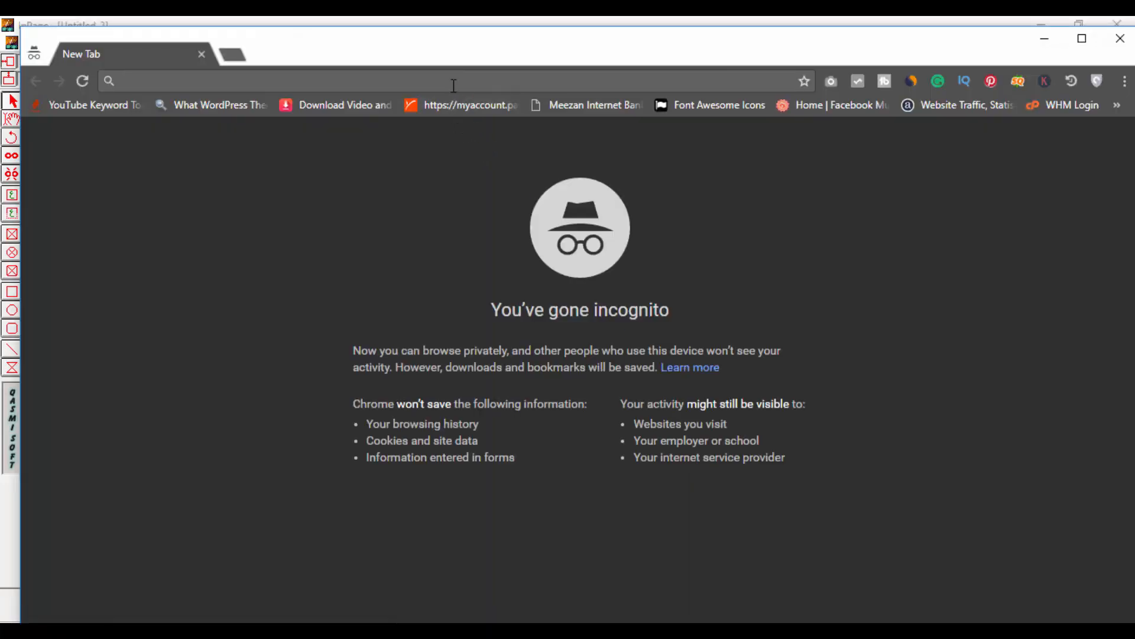
pyautogui.write('urdu ')
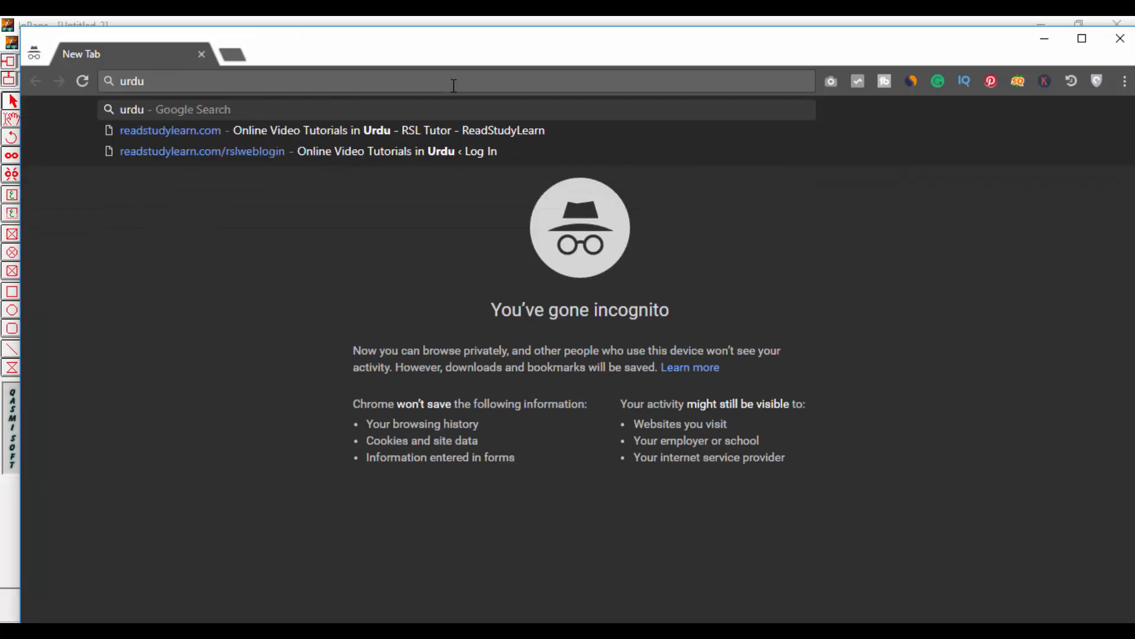
pyautogui.write('news paper')
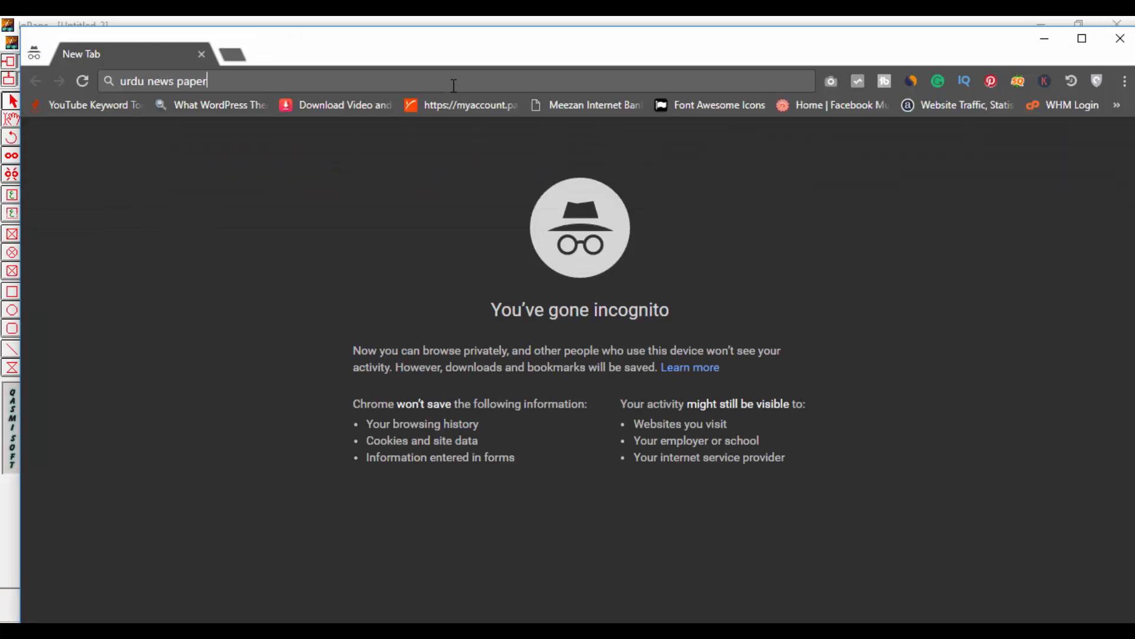
pyautogui.press('Return')
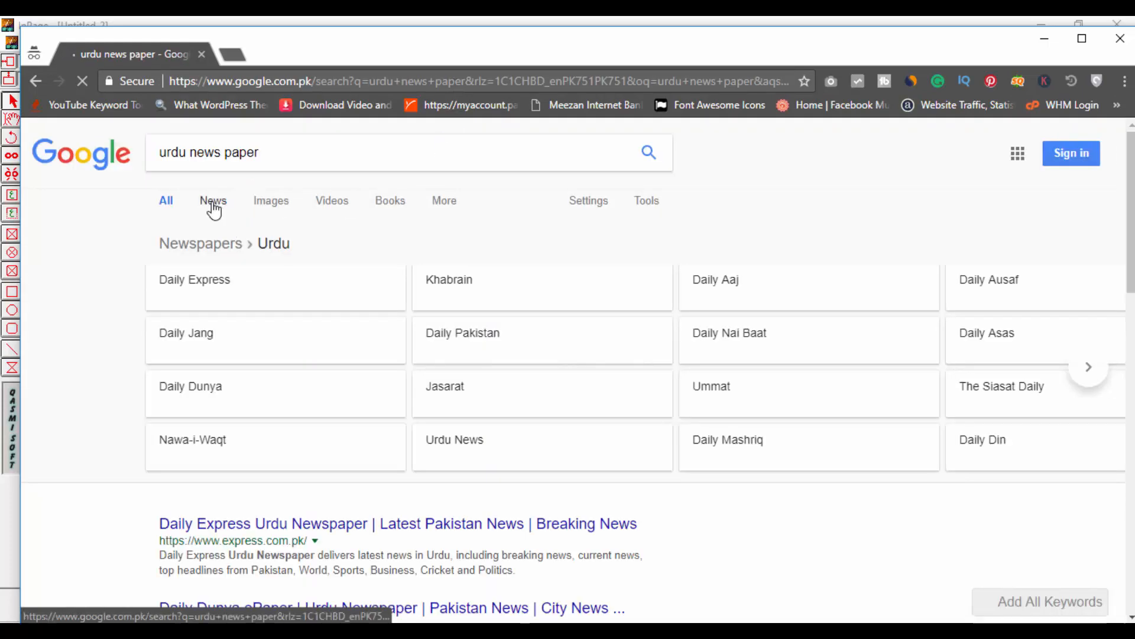
pyautogui.click(214, 202)
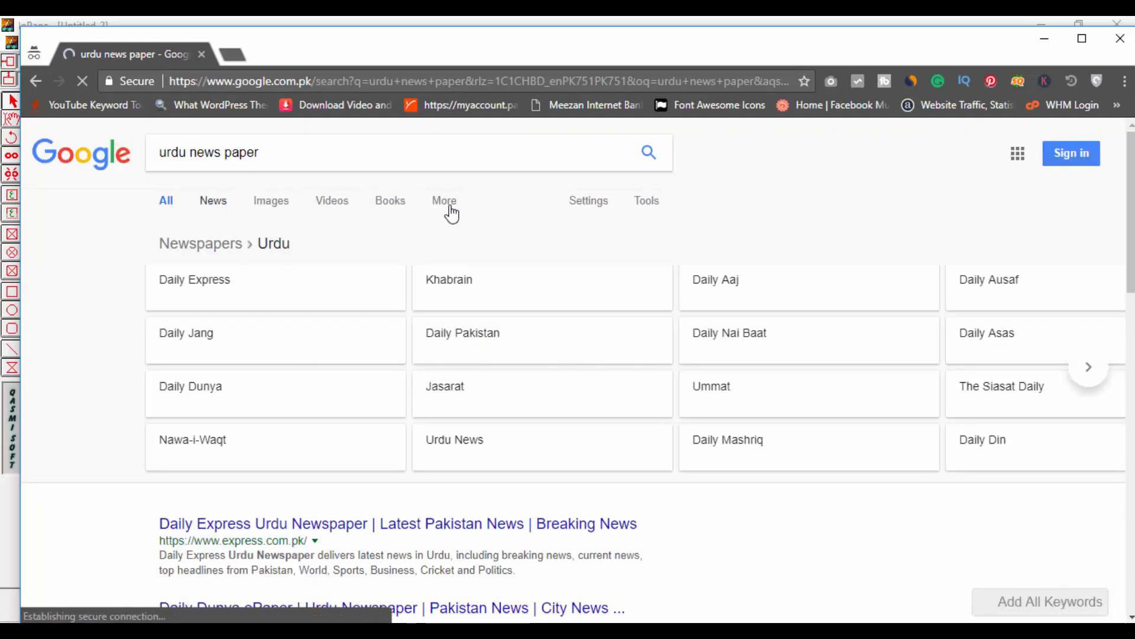
pyautogui.click(267, 202)
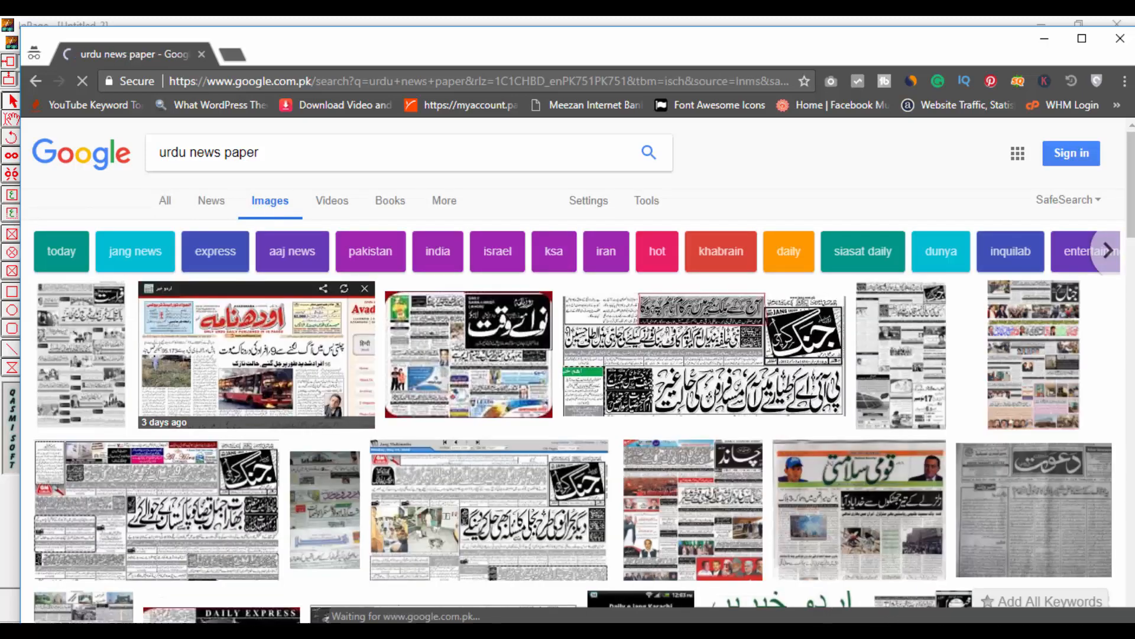
# Step: Find a clipping with a multi-column article among the image results and open its preview
pyautogui.scroll(-5, 567, 366)
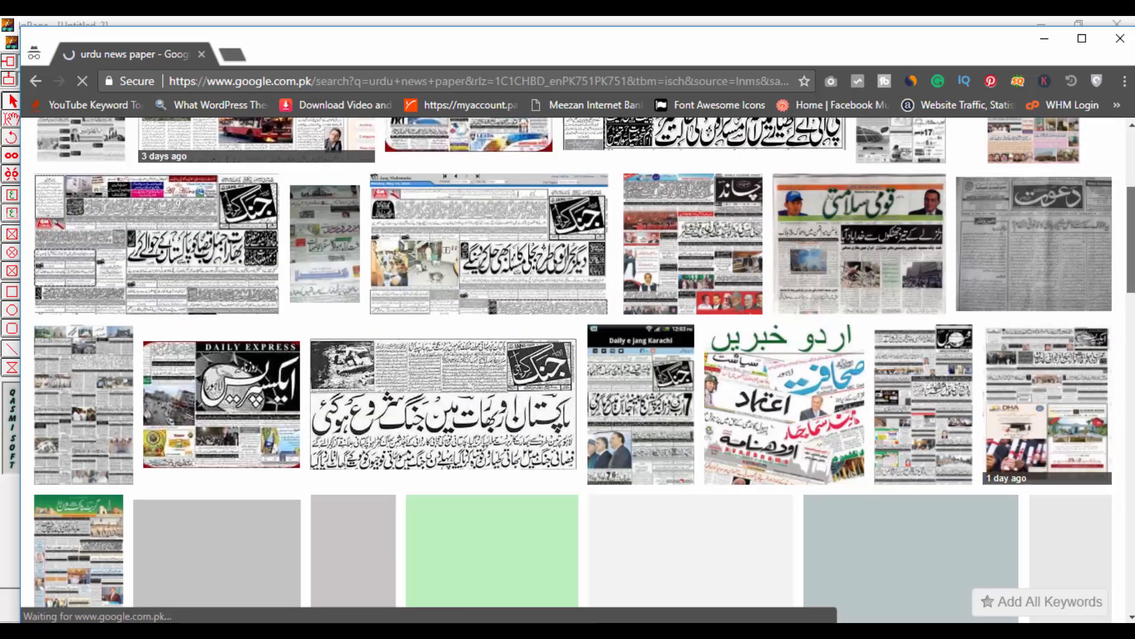
pyautogui.scroll(-5, 568, 367)
pyautogui.scroll(-8, 567, 367)
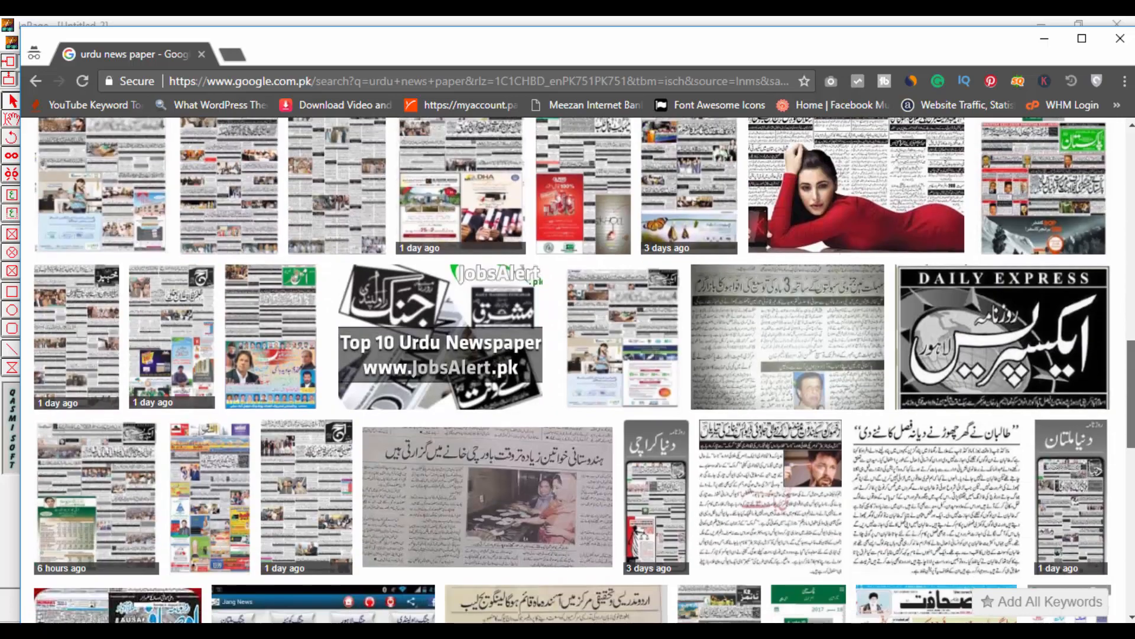
pyautogui.click(798, 374)
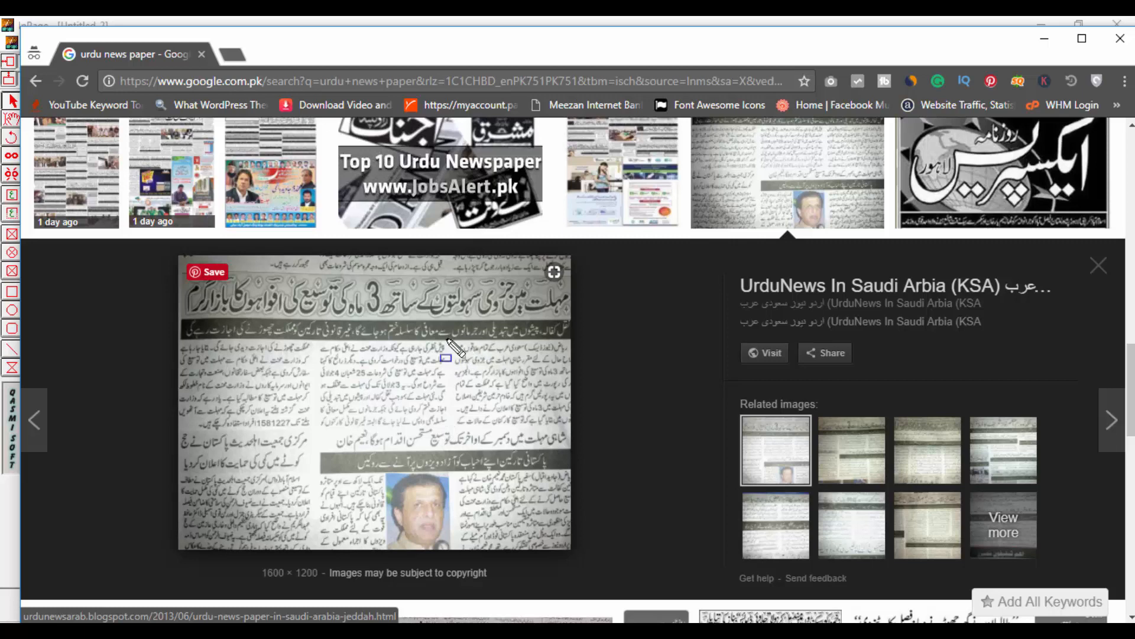
# Step: Outline the three text columns under the clipping's headline, clear the outlines and return to InPage
pyautogui.moveTo(445, 337); pyautogui.dragTo(571, 451)
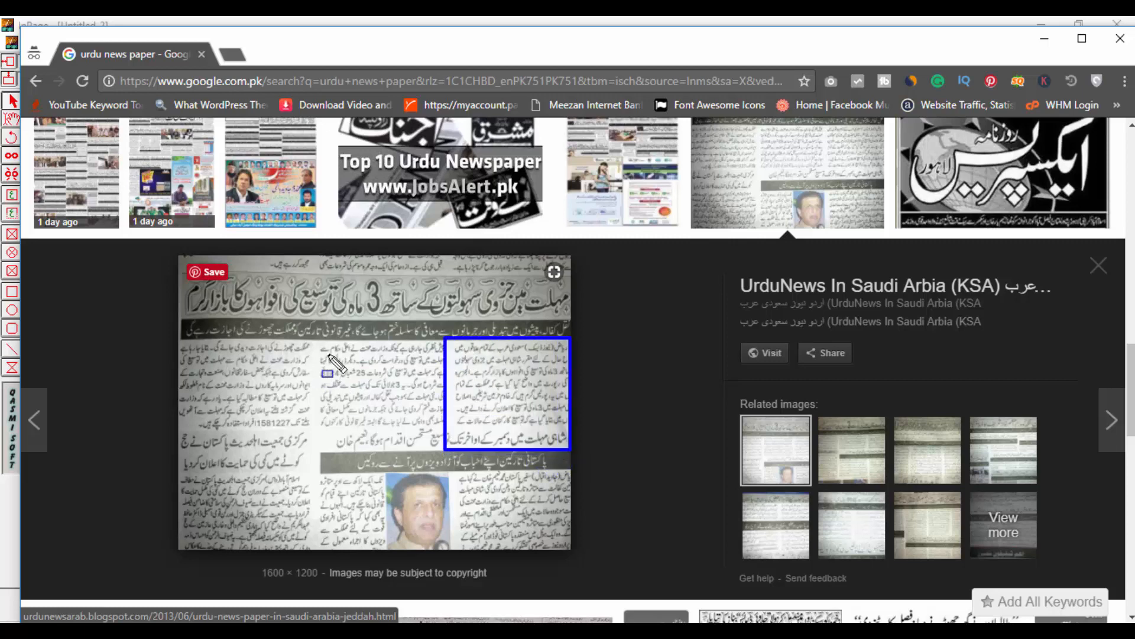
pyautogui.moveTo(318, 338)
pyautogui.mouseDown()
pyautogui.moveTo(381, 444)
pyautogui.moveTo(440, 461)
pyautogui.mouseUp()
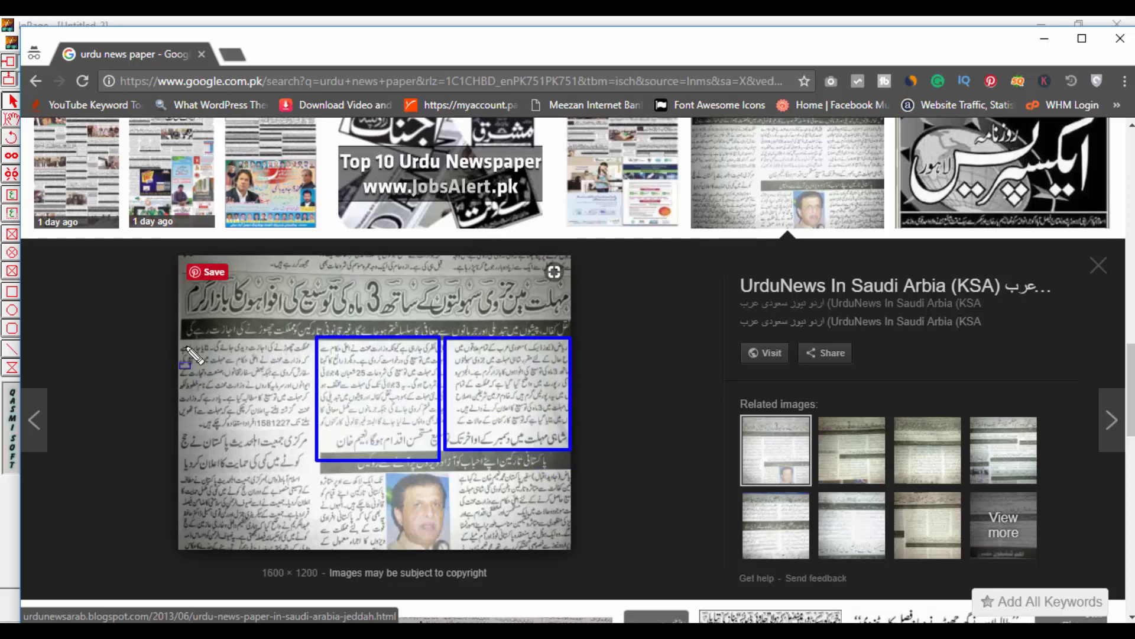
pyautogui.moveTo(167, 332)
pyautogui.mouseDown()
pyautogui.moveTo(328, 444)
pyautogui.moveTo(312, 460)
pyautogui.mouseUp()
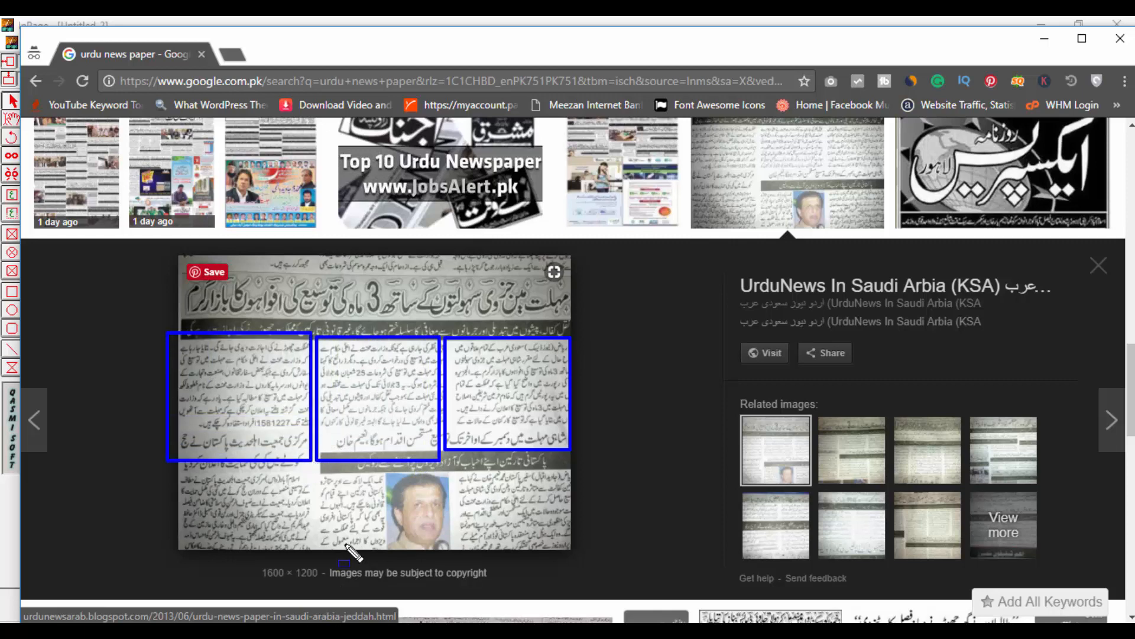
pyautogui.press('Escape')
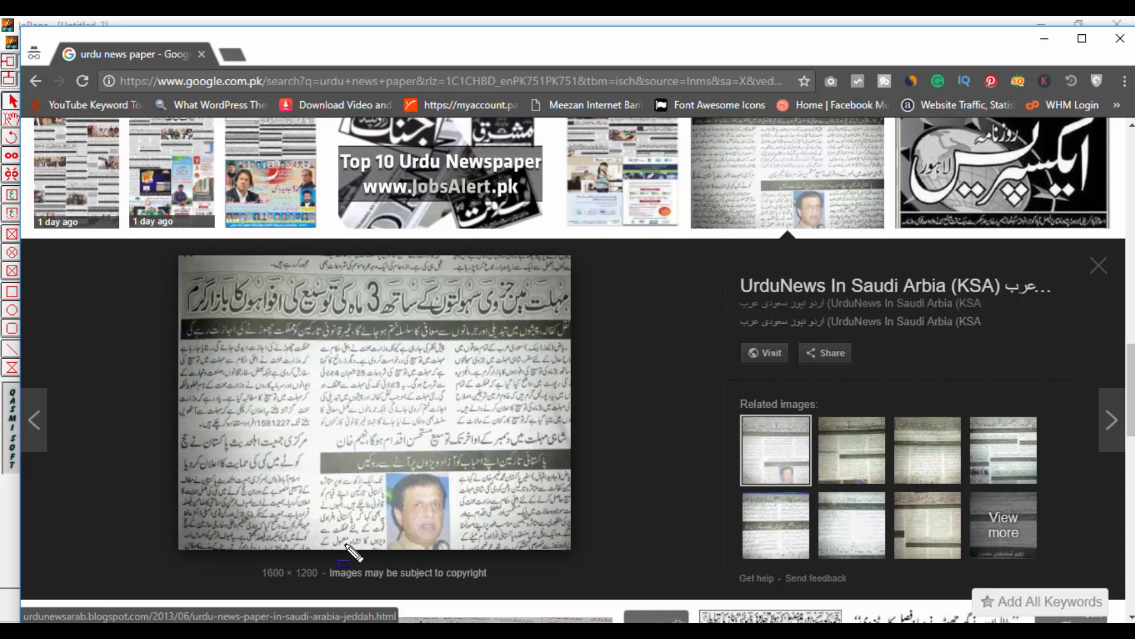
pyautogui.click(1043, 40)
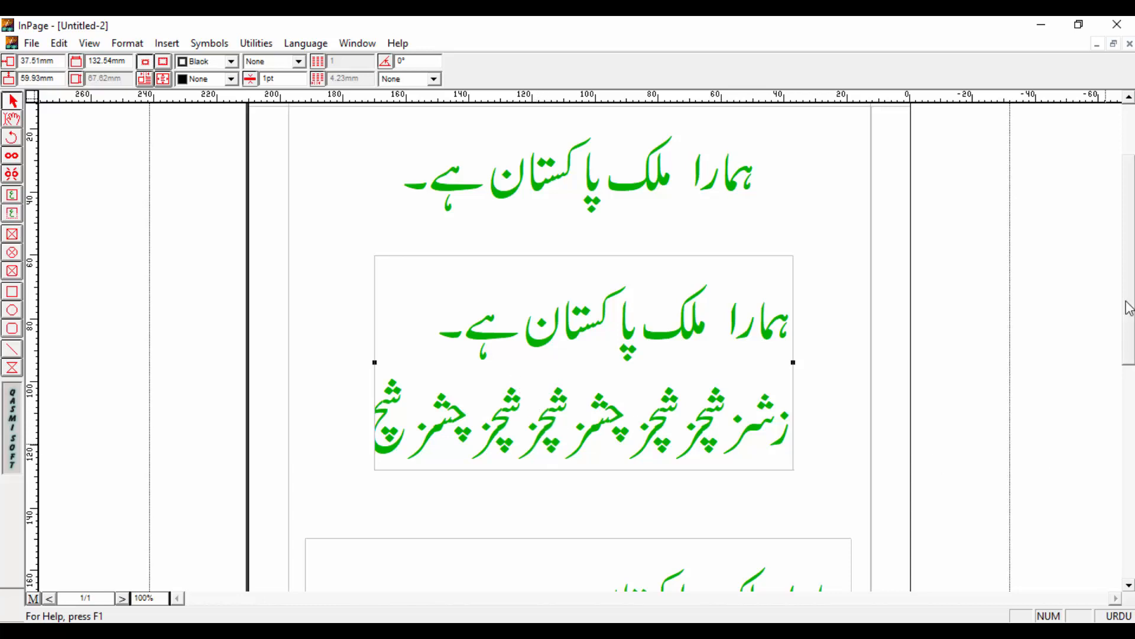
# Step: Delete all the text inside the lowest text box, keeping the empty box on the page
pyautogui.moveTo(1129, 307); pyautogui.dragTo(1108, 446)
pyautogui.click(567, 269)
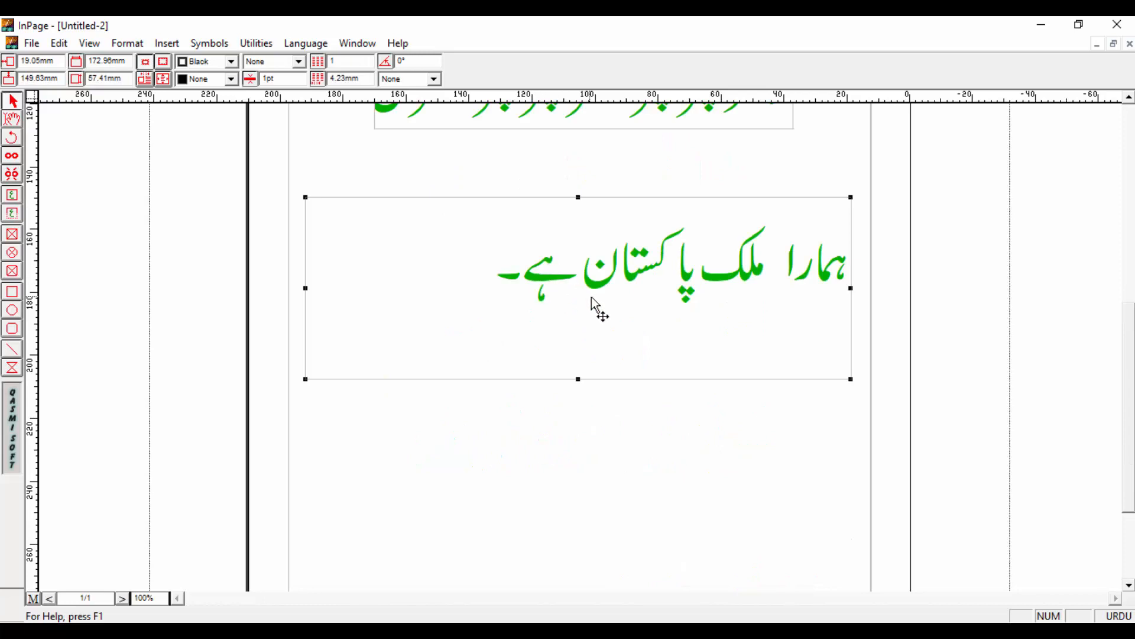
pyautogui.click(12, 119)
pyautogui.click(451, 286)
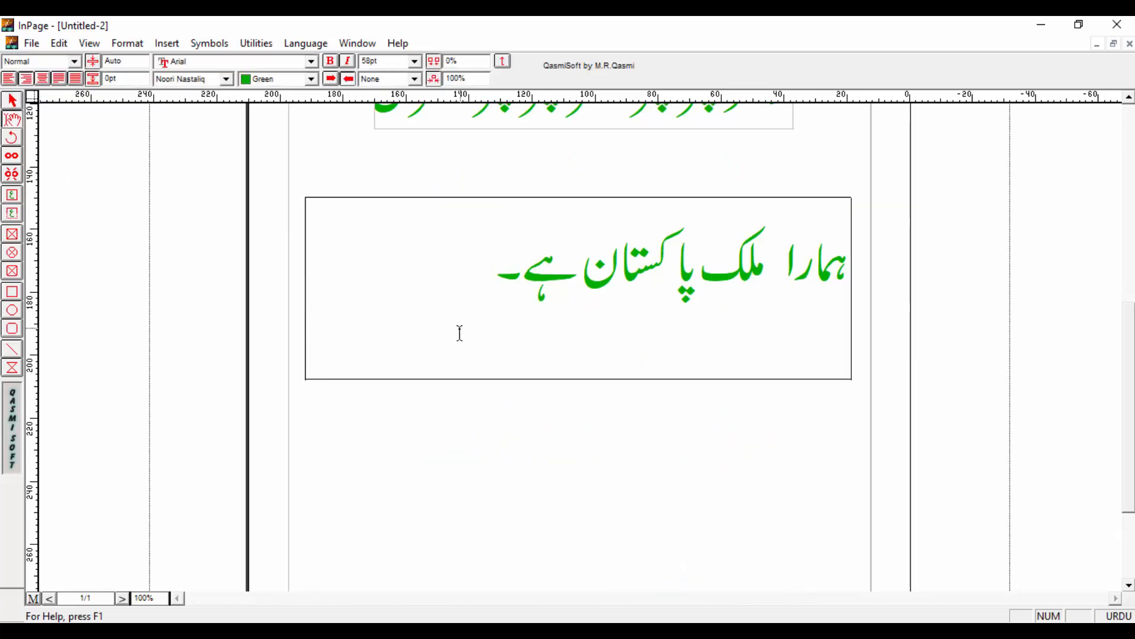
pyautogui.hotkey('ctrl', 'a')
pyautogui.press('Delete')
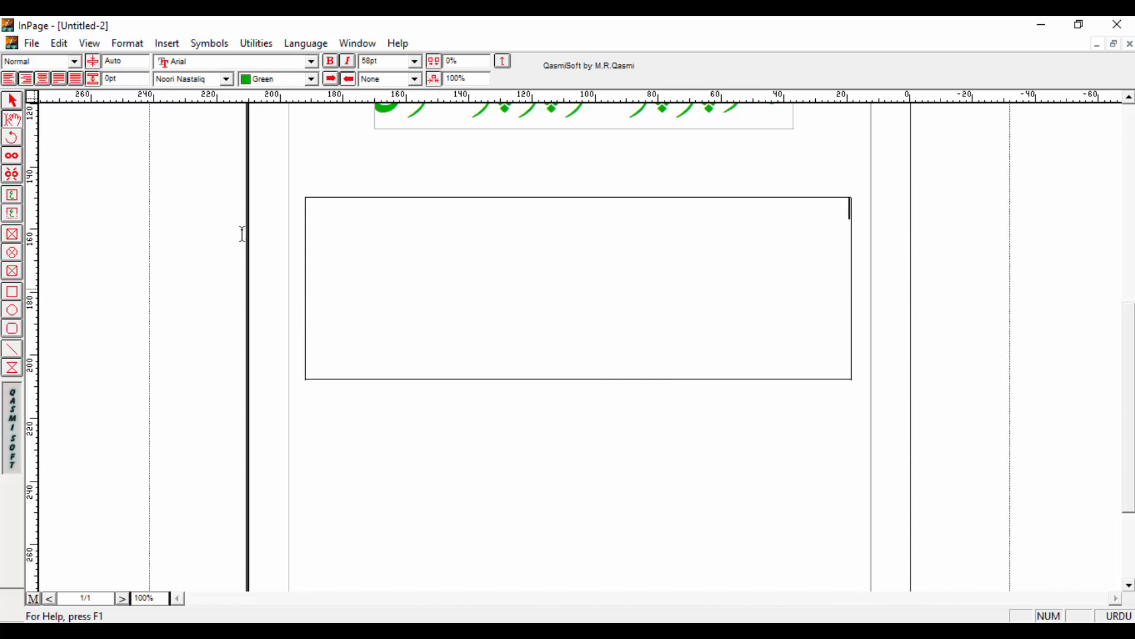
pyautogui.click(13, 101)
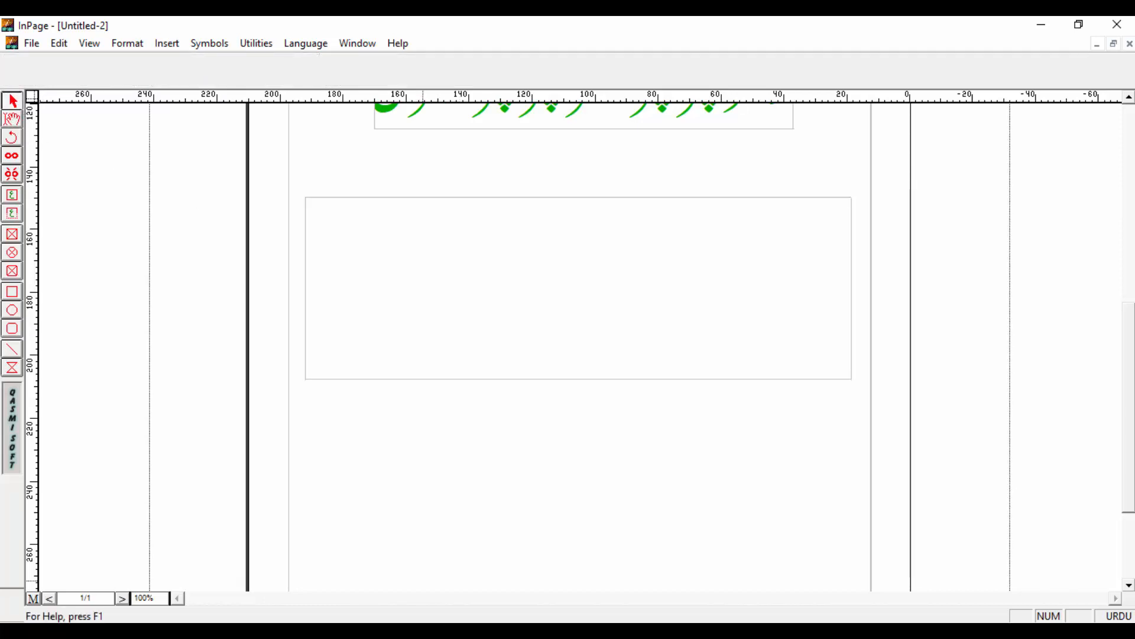
# Step: Switch to the Chrome incognito window to review the clipping's column layout, and return to InPage
pyautogui.moveTo(432, 631)
pyautogui.click(497, 574)
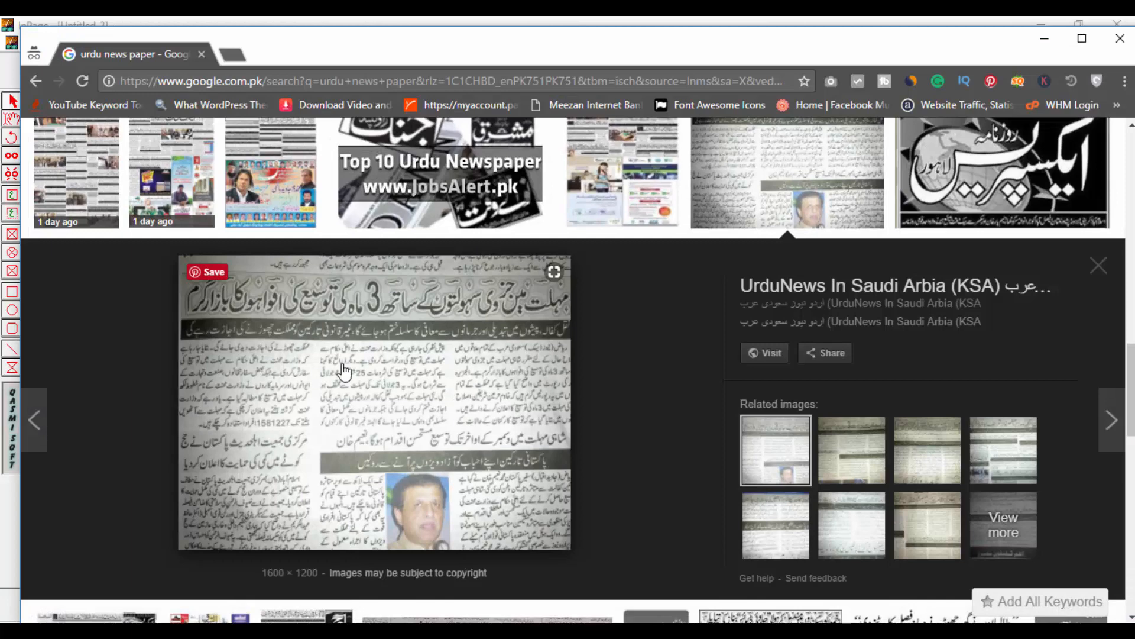
pyautogui.click(1044, 39)
# Step: Move the empty text box against the left page margin and widen it to the right margin, about 184.6 mm wide
pyautogui.click(587, 296)
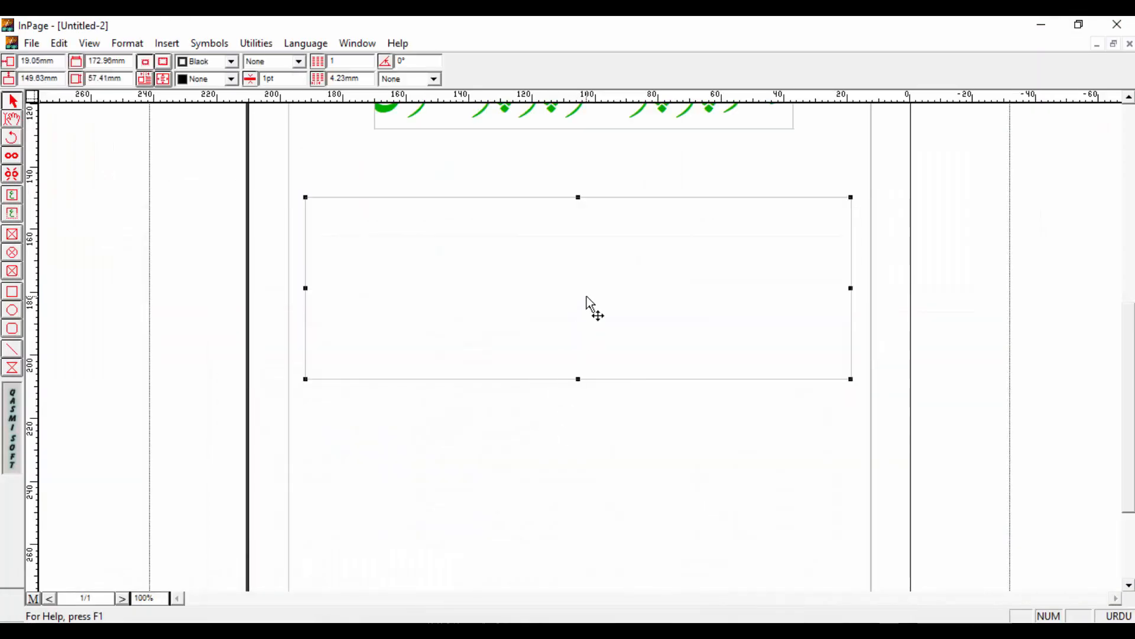
pyautogui.moveTo(449, 267); pyautogui.dragTo(440, 259)
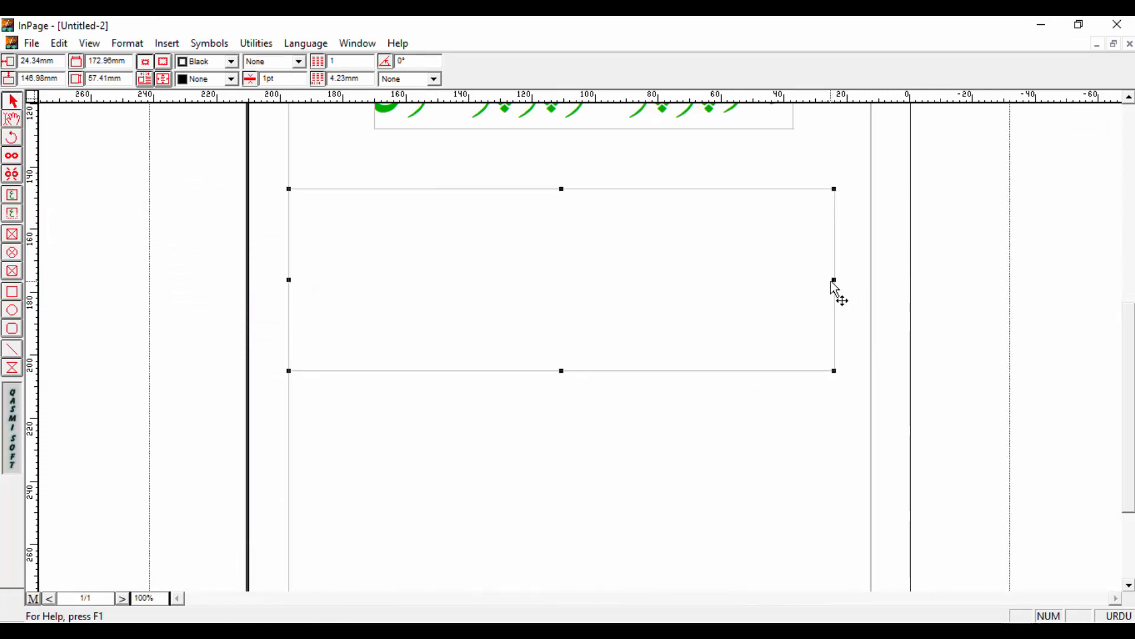
pyautogui.moveTo(834, 281); pyautogui.dragTo(872, 281)
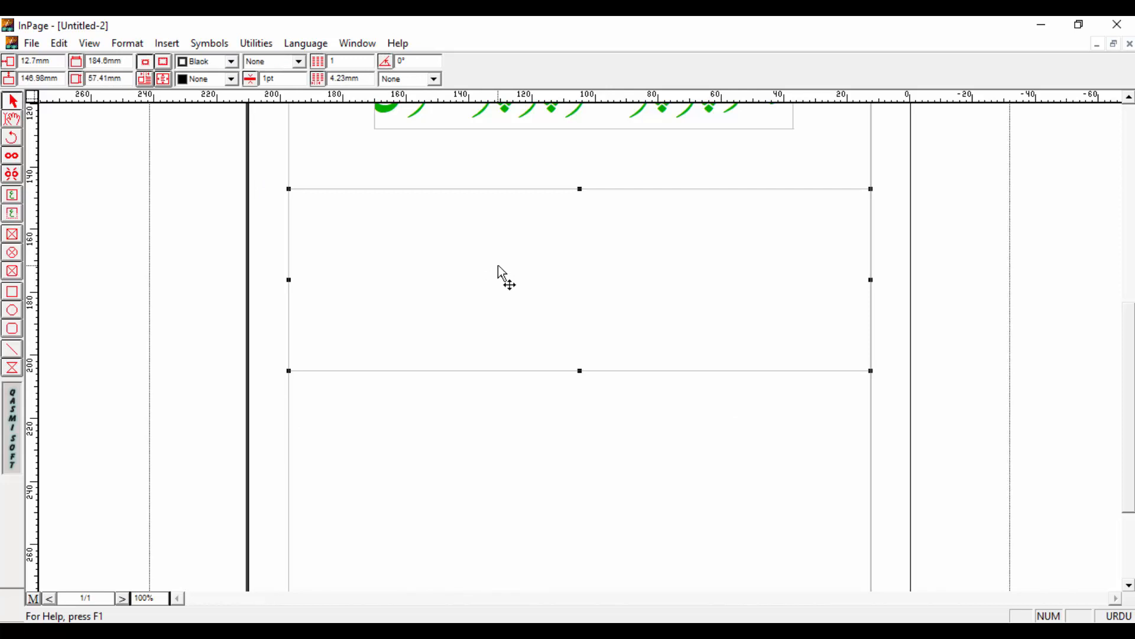
# Step: Divide the empty text box into 4 columns, keeping the column gap at 4.23 mm
pyautogui.doubleClick(339, 64)
pyautogui.moveTo(335, 82); pyautogui.dragTo(370, 82)
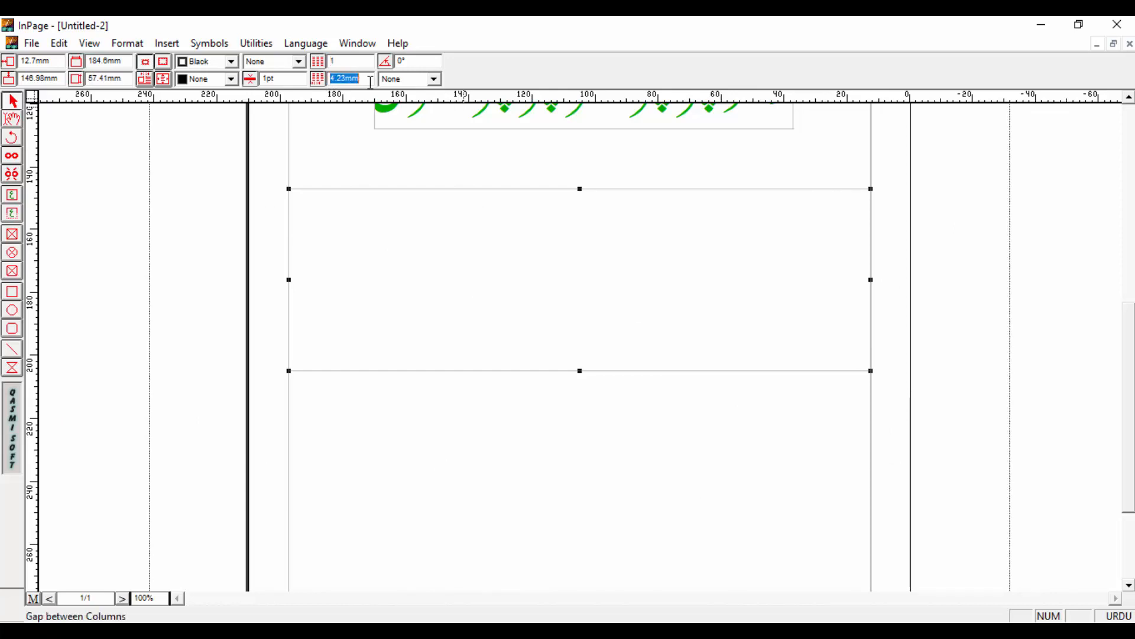
pyautogui.click(368, 82)
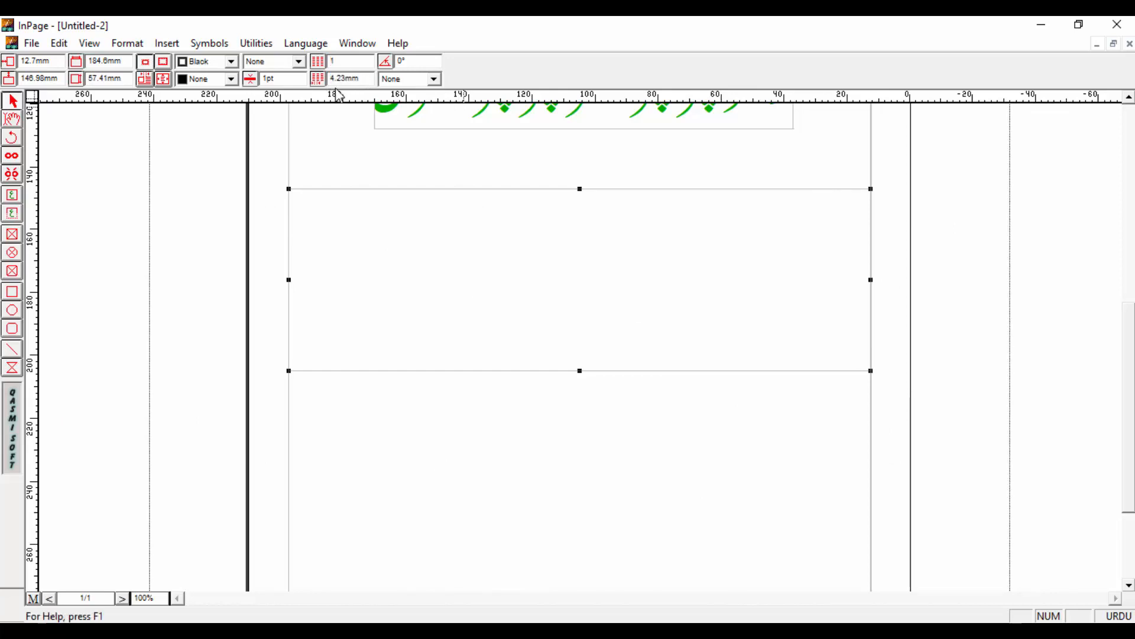
pyautogui.moveTo(369, 80); pyautogui.dragTo(313, 78)
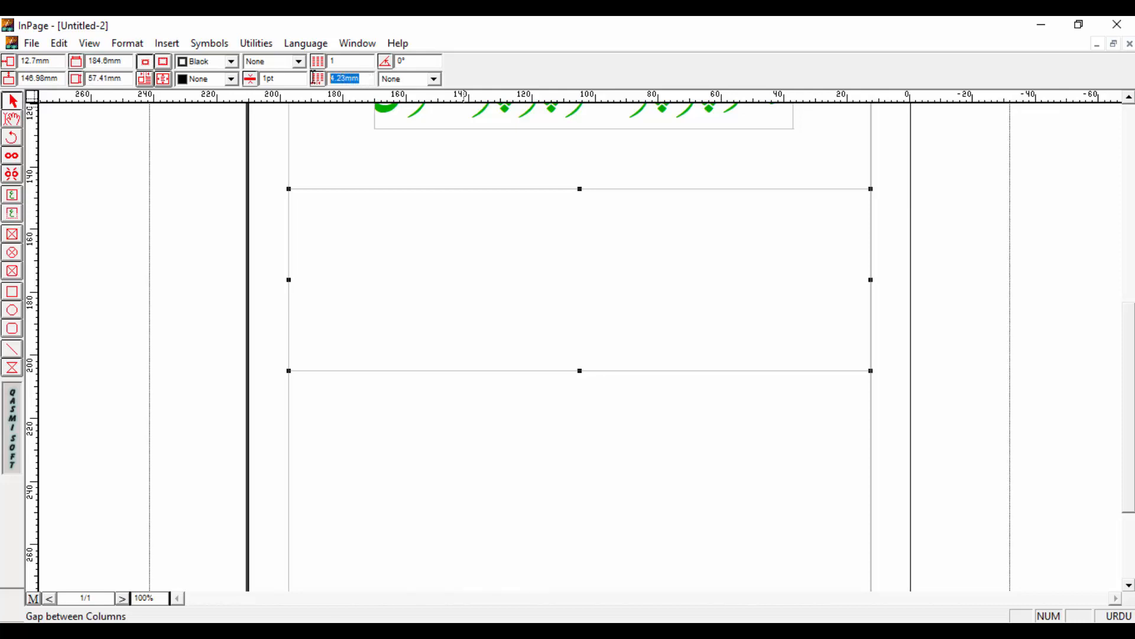
pyautogui.click(368, 77)
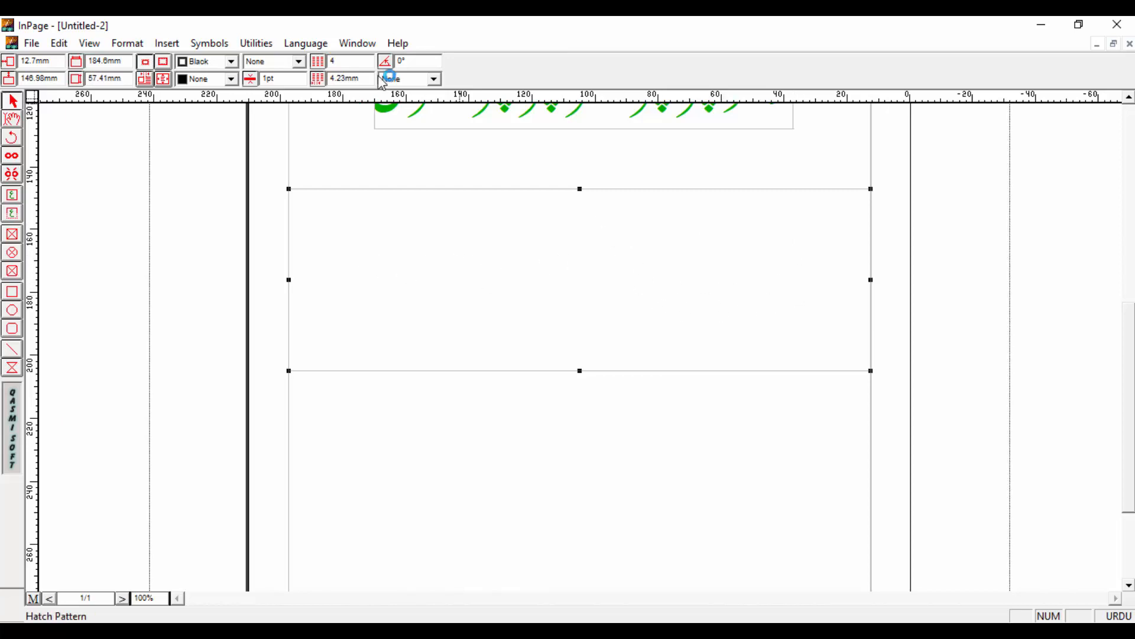
pyautogui.press('Return')
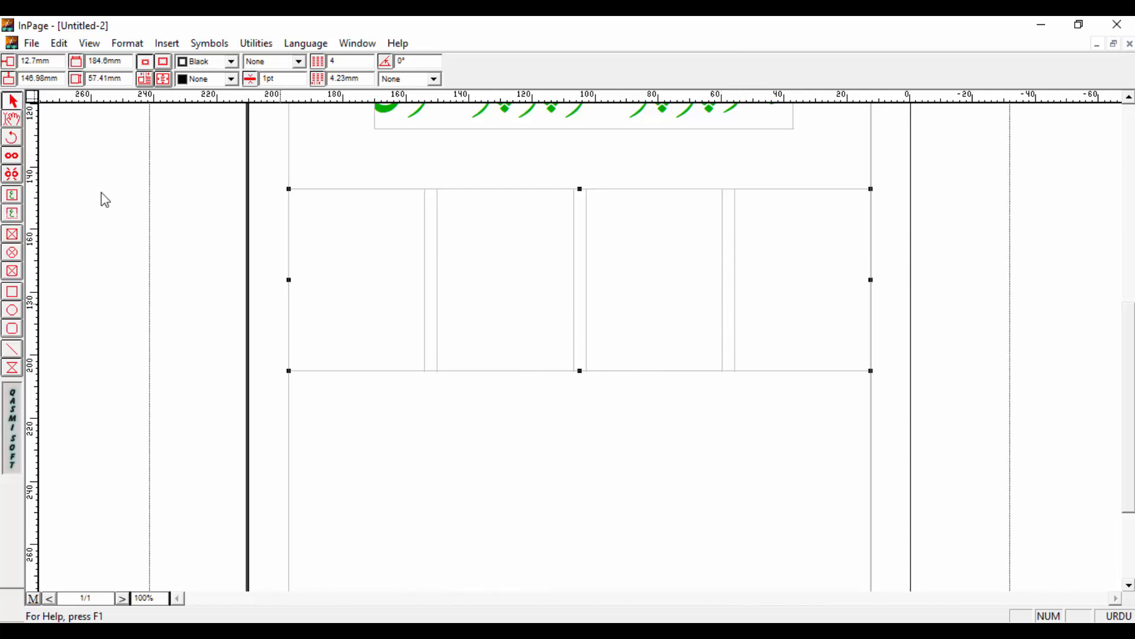
# Step: Enter the sentence "ہم اس وقت RSL Tutor دیکھ رہے ہیں۔" in the first column, switching to English for "RSL Tutor"
pyautogui.click(12, 121)
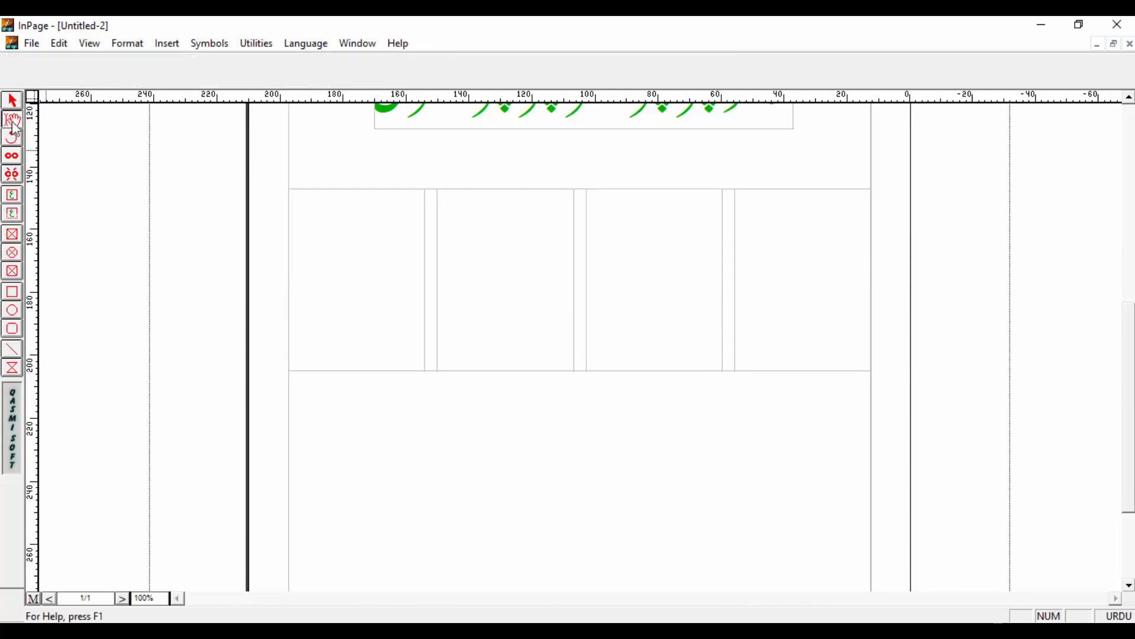
pyautogui.click(831, 236)
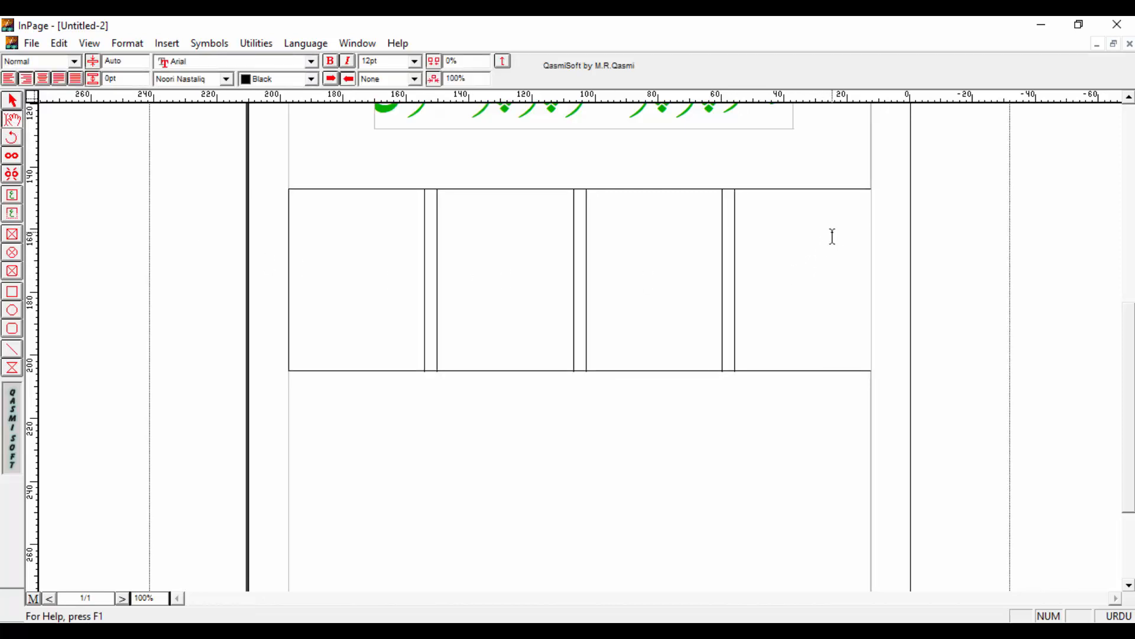
pyautogui.write('ای')
pyautogui.press('BackSpace')
pyautogui.press('BackSpace')
pyautogui.press('BackSpace')
pyautogui.write('ہم اس وقت')
pyautogui.hotkey('ctrl', 'space')
pyautogui.write('RSL Tuto')
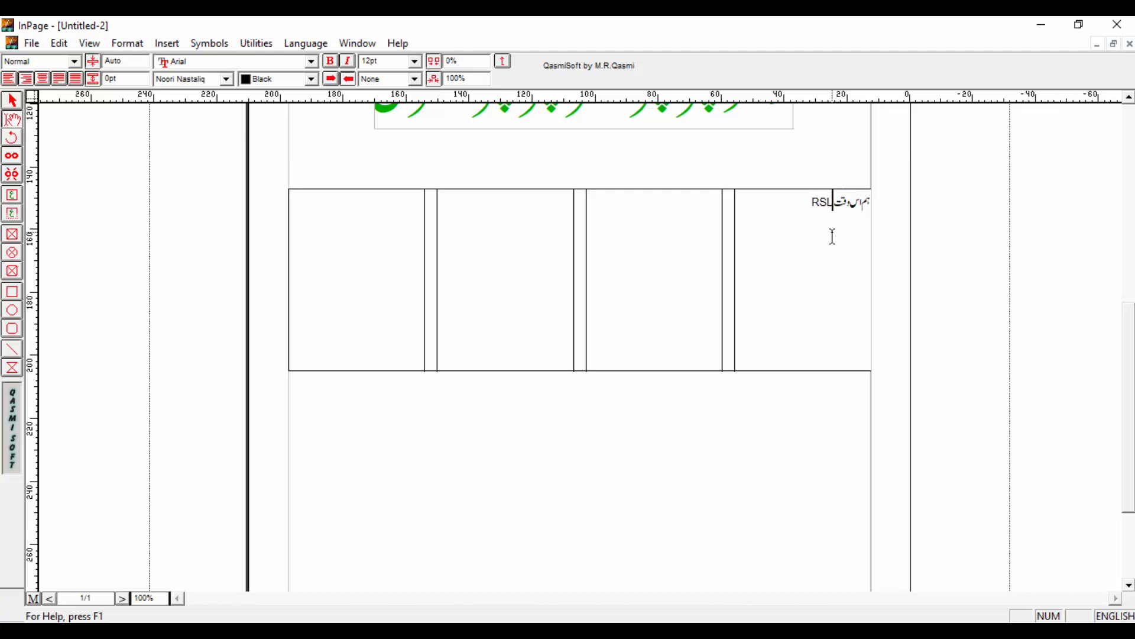
pyautogui.write('r')
pyautogui.hotkey('ctrl', 'space')
pyautogui.write('دیکھ رہ')
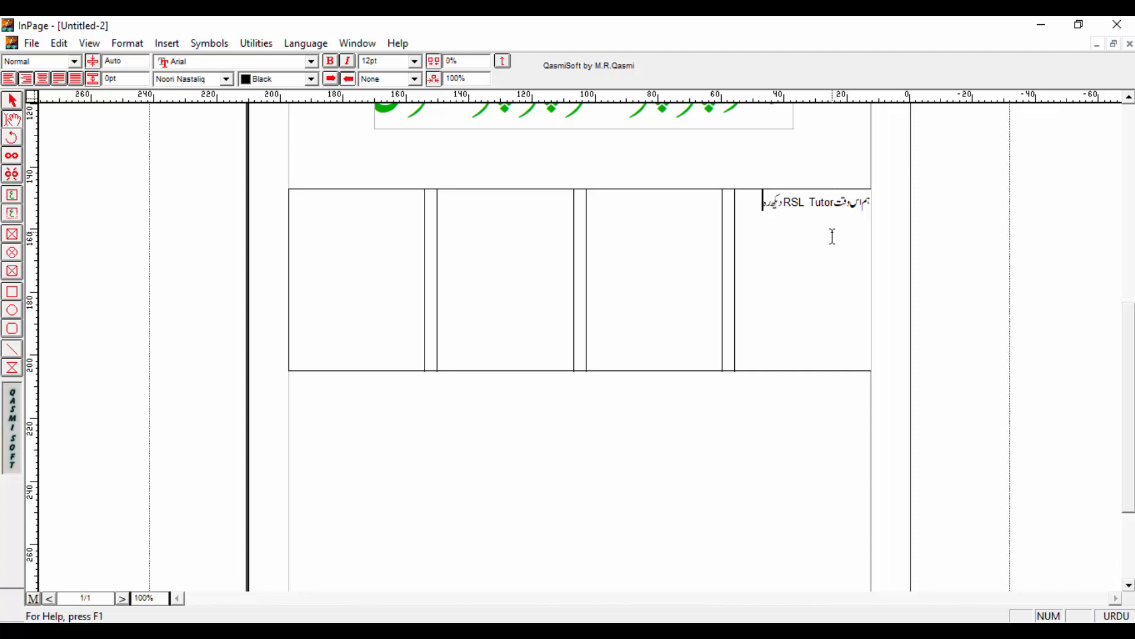
pyautogui.write('ے ہیں۔')
# Step: Copy the sentence and paste it repeatedly until the text flows through all four columns of the box
pyautogui.hotkey('ctrl', 'a')
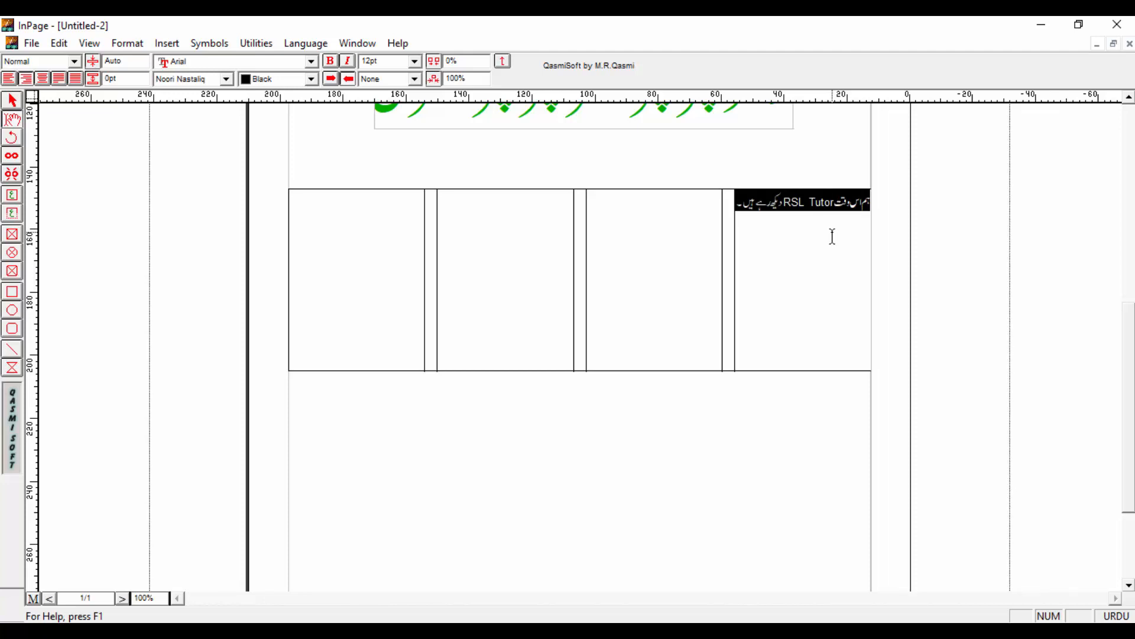
pyautogui.click(833, 236)
pyautogui.hotkey('ctrl', 'v')
pyautogui.hotkey('ctrl', 'v')
pyautogui.hotkey('ctrl', 'v')
pyautogui.hotkey('ctrl', 'v')
pyautogui.hotkey('ctrl', 'v')
pyautogui.hotkey('ctrl', 'v')
pyautogui.hotkey('ctrl', 'v')
pyautogui.hotkey('ctrl', 'v')
pyautogui.hotkey('ctrl', 'v')
pyautogui.hotkey('ctrl', 'v')
pyautogui.hotkey('ctrl', 'v')
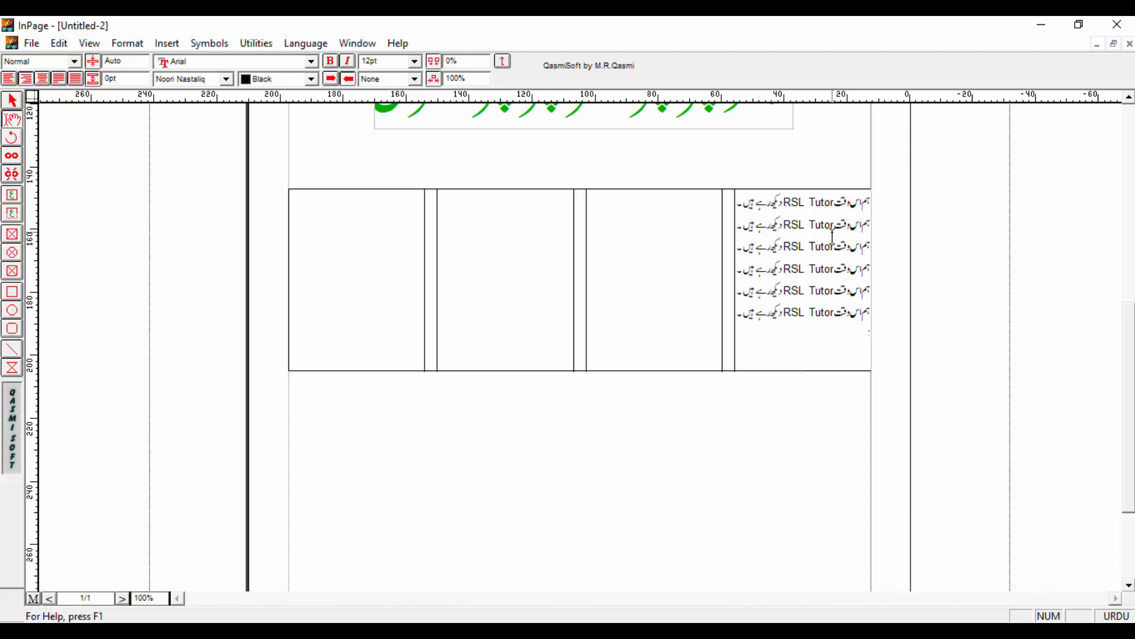
pyautogui.hotkey('ctrl', 'v')
pyautogui.hotkey('ctrl', 'v')
pyautogui.hotkey('ctrl', 'v')
pyautogui.hotkey('ctrl', 'v')
pyautogui.hotkey('ctrl', 'v')
pyautogui.hotkey('ctrl', 'v')
pyautogui.hotkey('ctrl', 'v')
pyautogui.hotkey('ctrl', 'v')
pyautogui.hotkey('ctrl', 'v')
pyautogui.hotkey('ctrl', 'v')
pyautogui.hotkey('ctrl', 'v')
pyautogui.hotkey('ctrl', 'v')
pyautogui.hotkey('ctrl', 'v')
pyautogui.hotkey('ctrl', 'v')
pyautogui.hotkey('ctrl', 'v')
pyautogui.hotkey('ctrl', 'v')
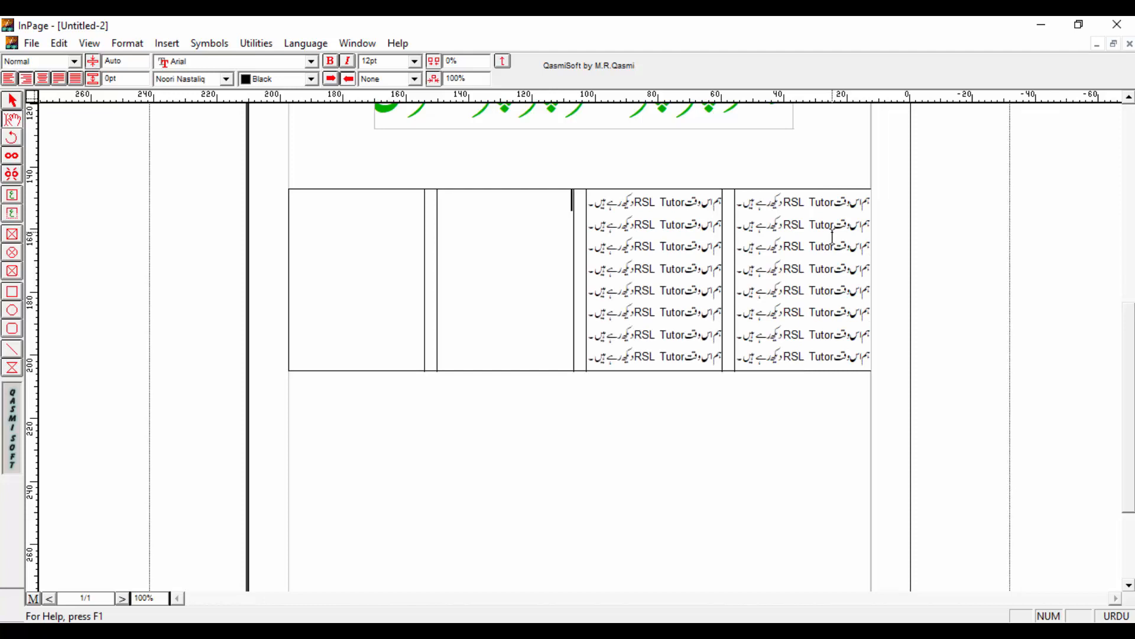
pyautogui.hotkey('ctrl', 'v')
pyautogui.hotkey('ctrl', 'v')
pyautogui.hotkey('ctrl', 'v')
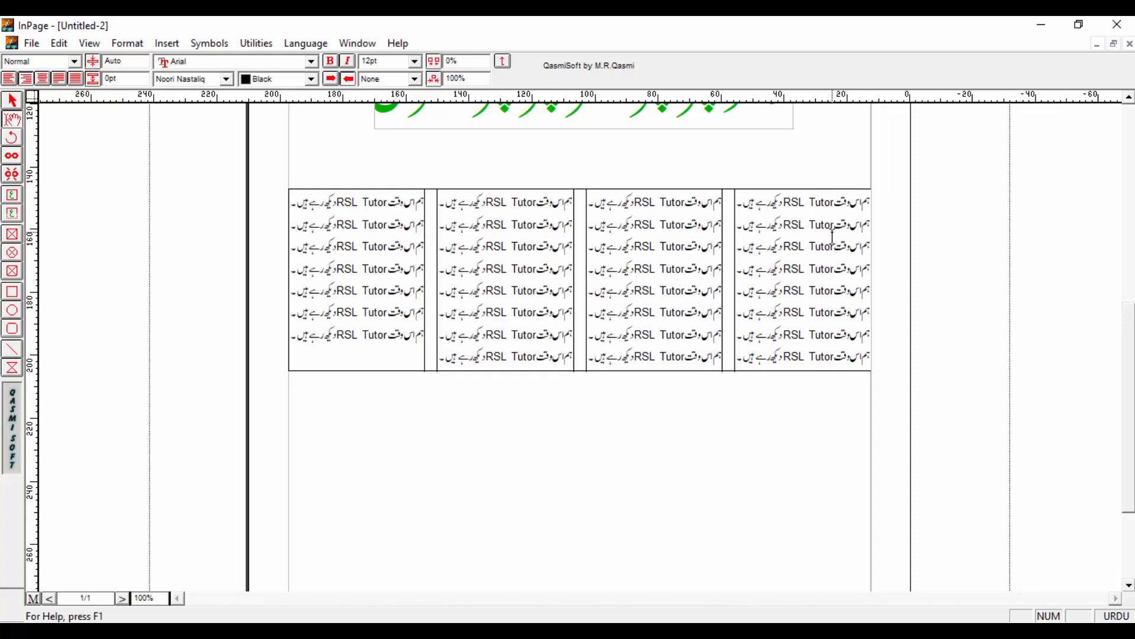
# Step: Move the filled four-column text box around the page as one unit and return it to its place between the margins
pyautogui.click(12, 102)
pyautogui.click(653, 277)
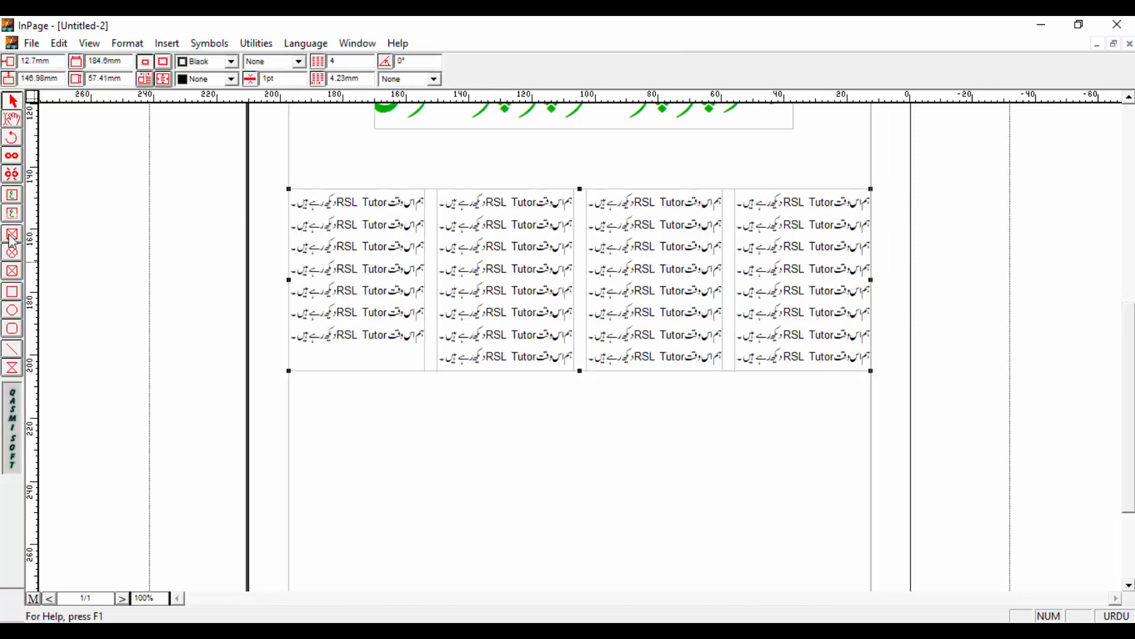
pyautogui.click(12, 197)
pyautogui.click(12, 104)
pyautogui.click(860, 478)
pyautogui.moveTo(616, 315); pyautogui.dragTo(645, 477)
pyautogui.click(766, 322)
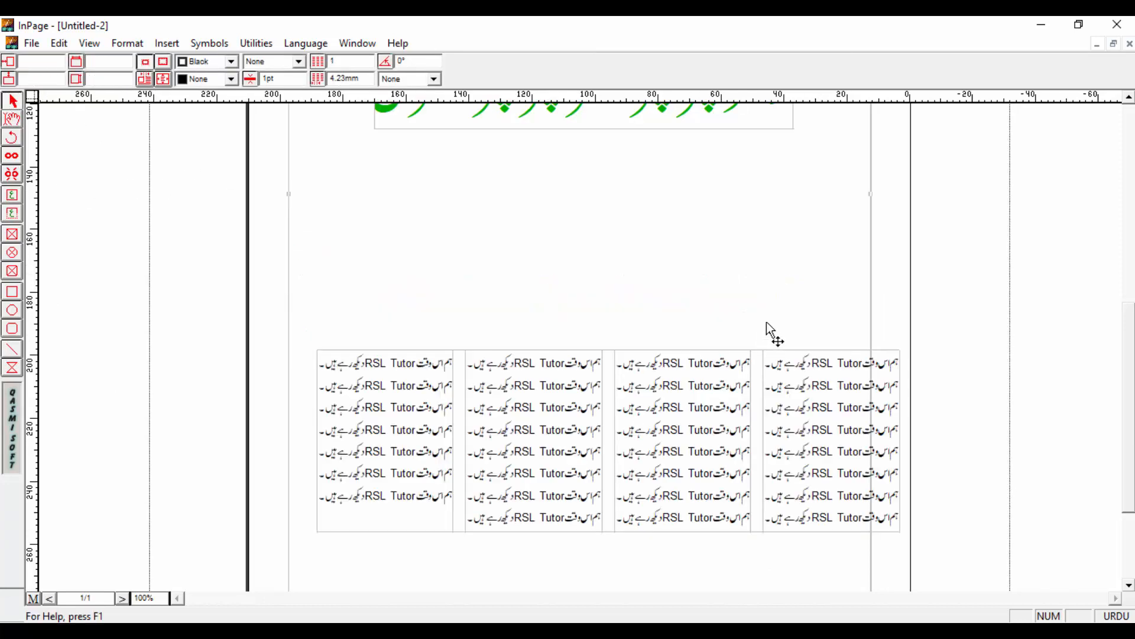
pyautogui.moveTo(691, 439); pyautogui.dragTo(840, 295)
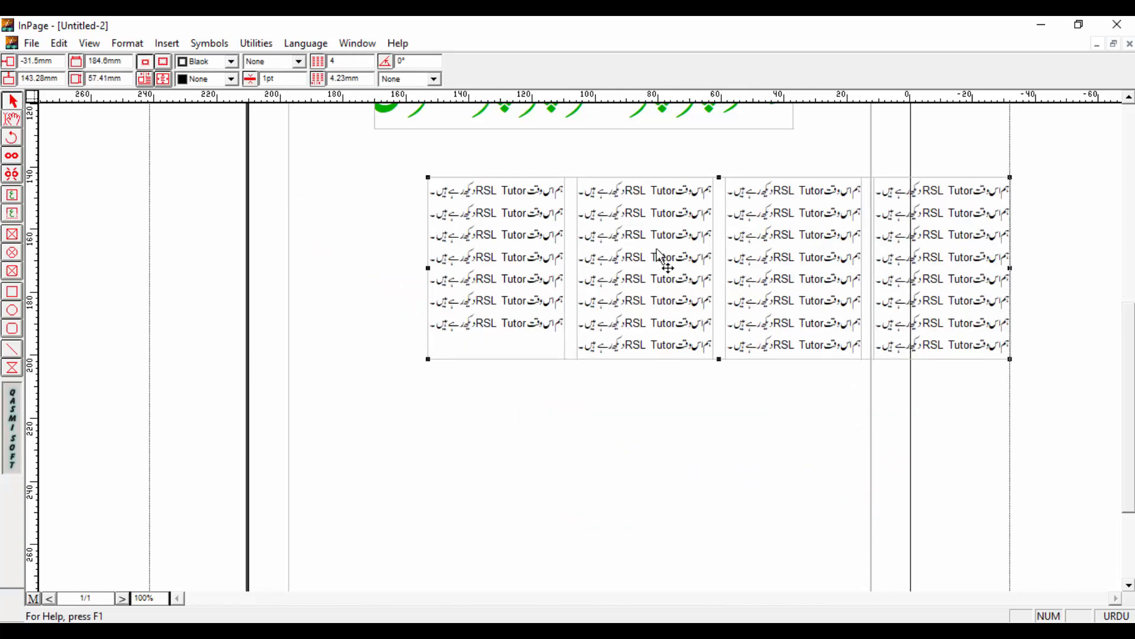
pyautogui.moveTo(664, 261); pyautogui.dragTo(596, 256)
pyautogui.click(724, 426)
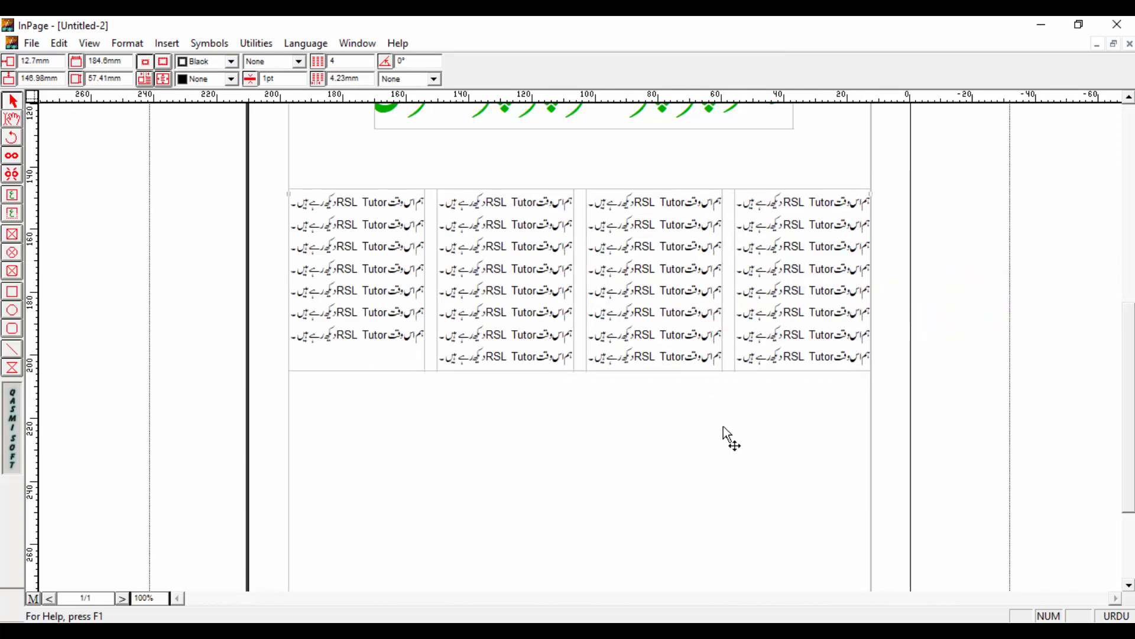
# Step: Try column gaps of 5 mm and 1 mm on the four-column text box
pyautogui.click(734, 294)
pyautogui.scroll(-3, 579, 296)
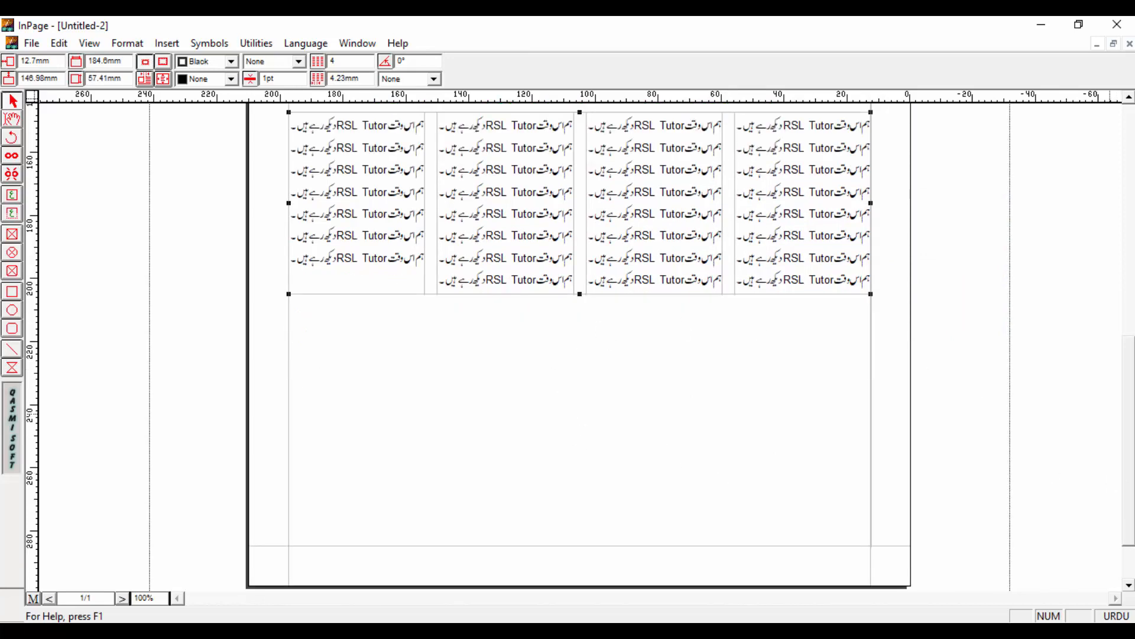
pyautogui.moveTo(1131, 392); pyautogui.dragTo(1122, 296)
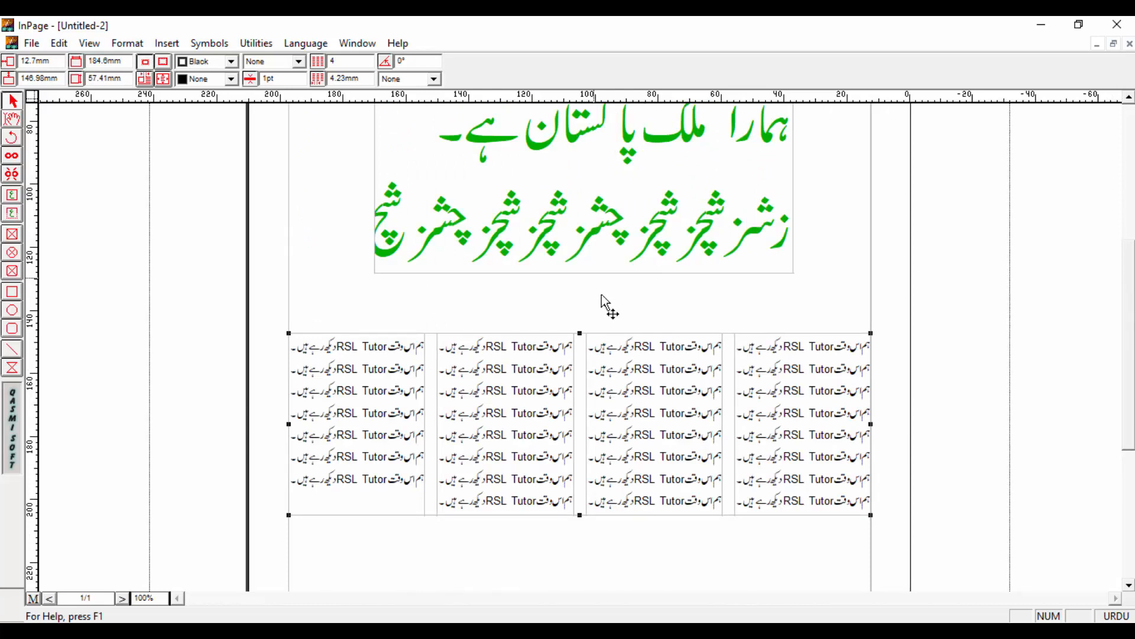
pyautogui.click(841, 569)
pyautogui.click(723, 417)
pyautogui.moveTo(332, 78); pyautogui.dragTo(368, 84)
pyautogui.press('Return')
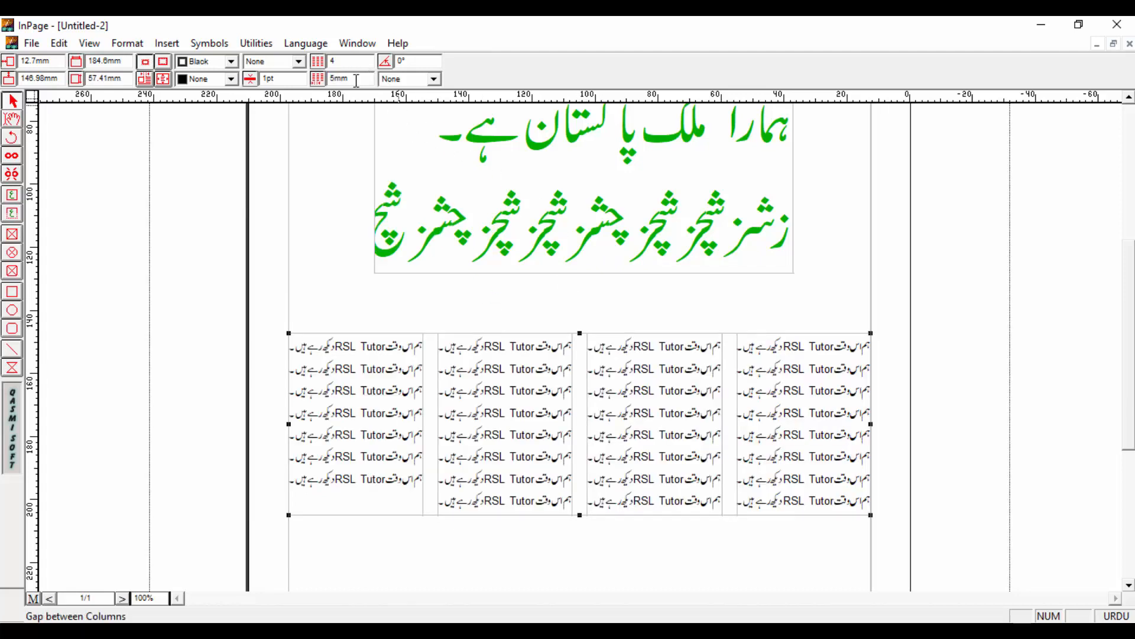
pyautogui.doubleClick(340, 79)
pyautogui.press('Return')
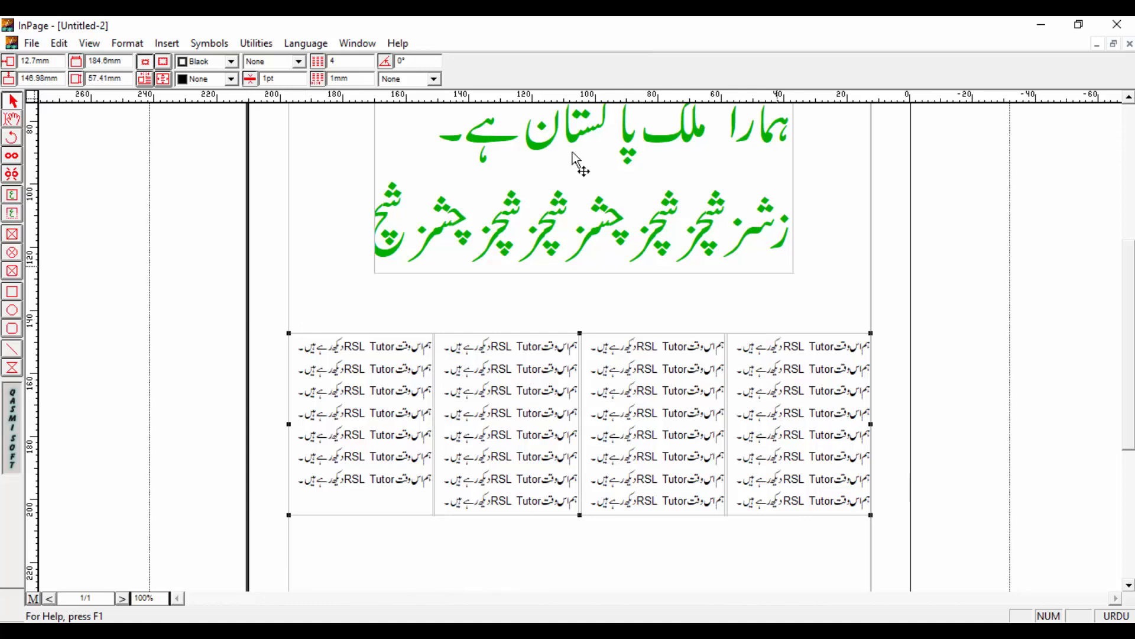
# Step: Set the gap between the text box's columns to 2.5 mm
pyautogui.doubleClick(337, 78)
pyautogui.write('2.5')
pyautogui.press('Return')
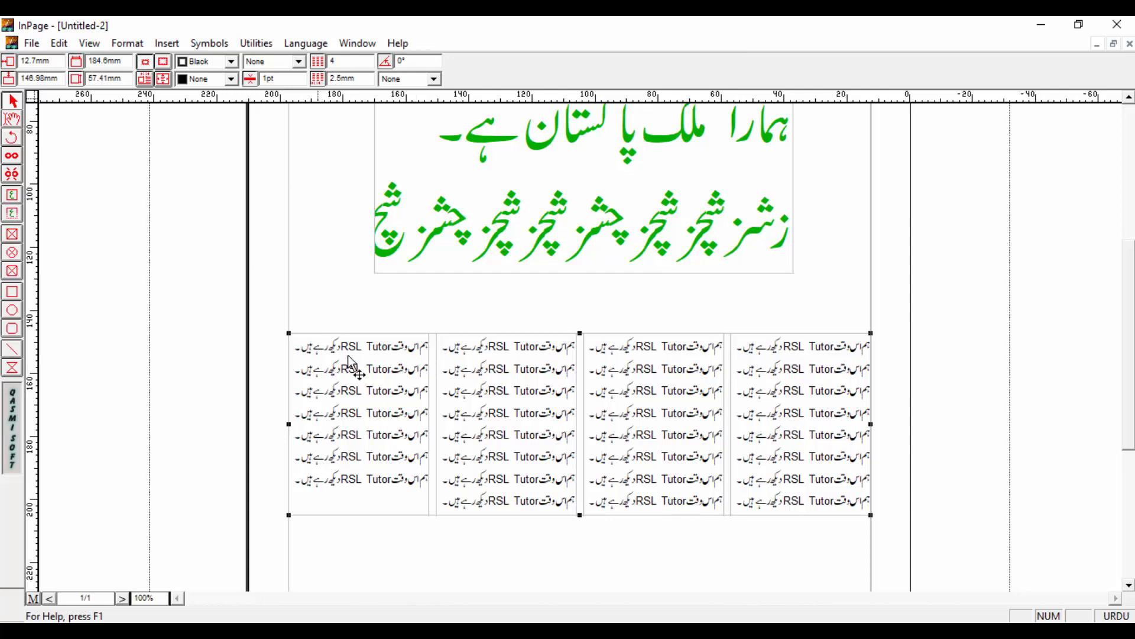
# Step: Review the text box's width, height and position values, and try narrowing it to about 177 mm before restoring its full width
pyautogui.doubleClick(118, 61)
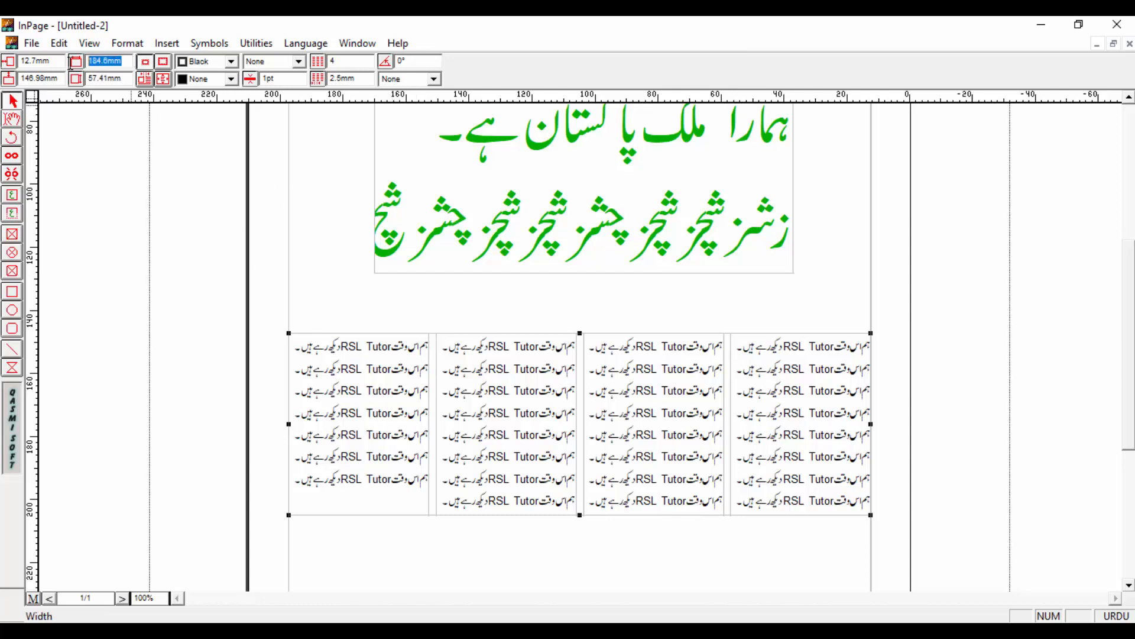
pyautogui.click(127, 62)
pyautogui.doubleClick(126, 61)
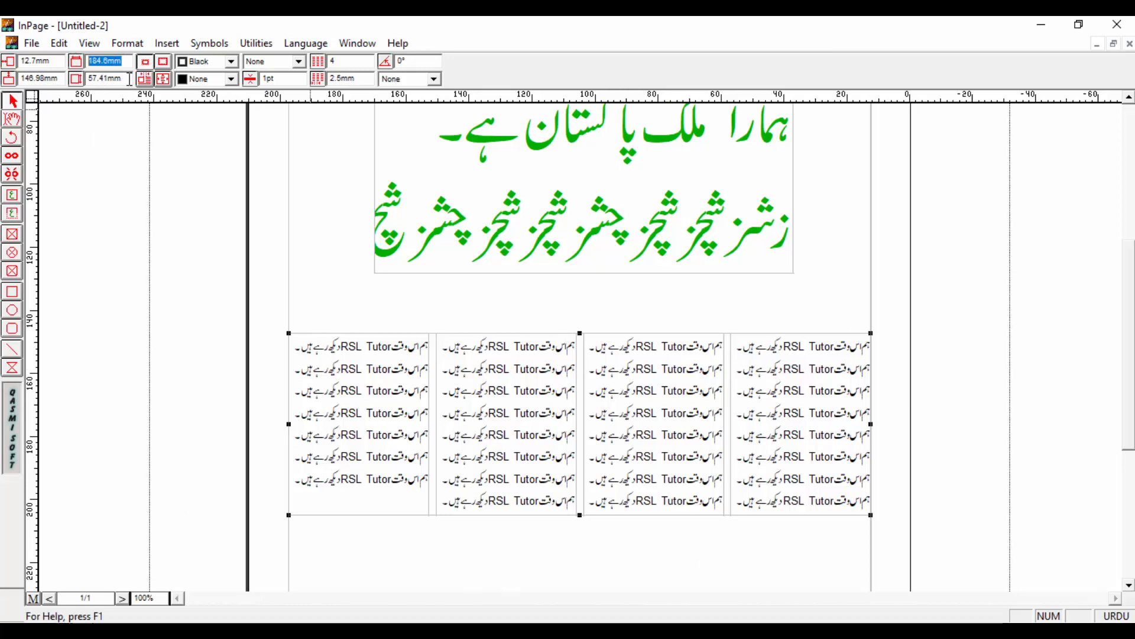
pyautogui.moveTo(128, 78); pyautogui.dragTo(87, 78)
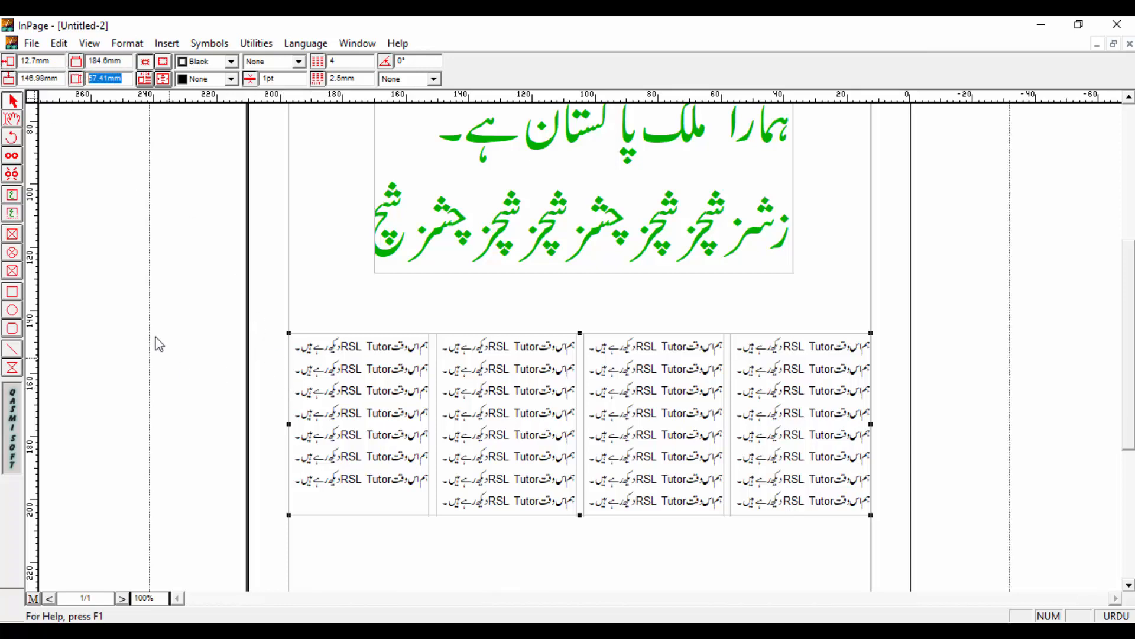
pyautogui.moveTo(22, 61)
pyautogui.mouseDown()
pyautogui.moveTo(56, 62)
pyautogui.moveTo(47, 79)
pyautogui.moveTo(12, 81)
pyautogui.mouseUp()
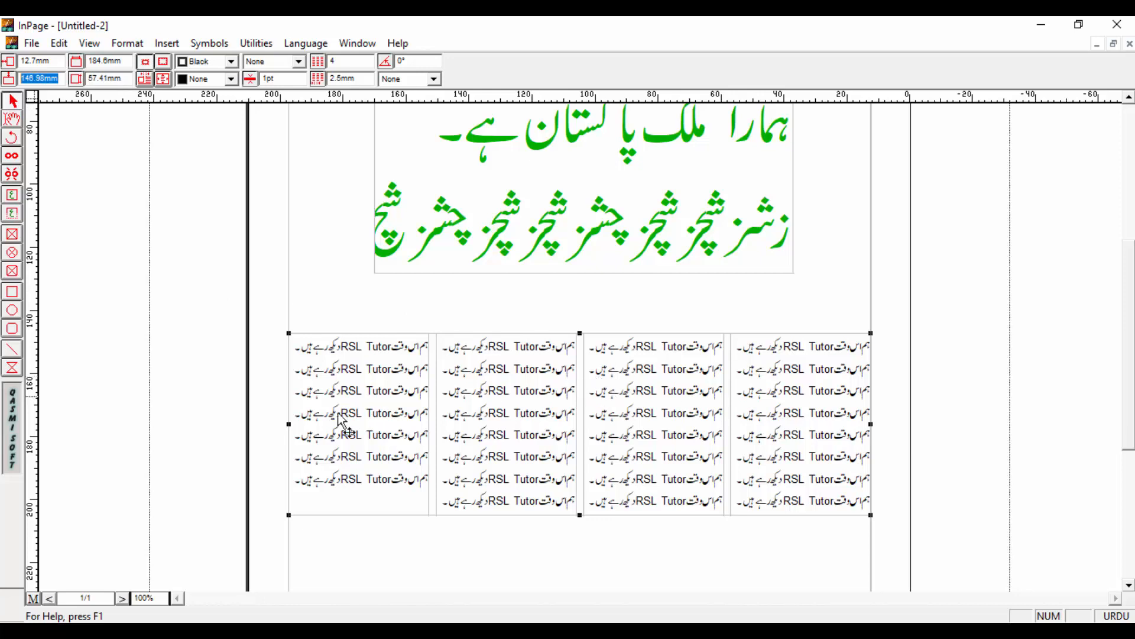
pyautogui.moveTo(288, 423); pyautogui.dragTo(312, 422)
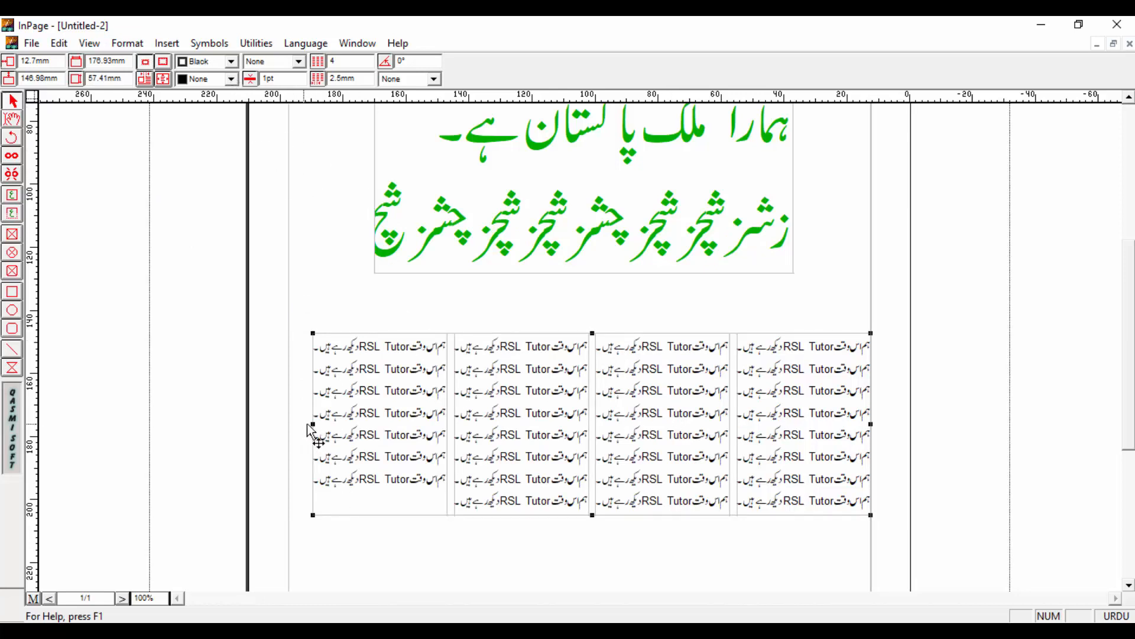
pyautogui.moveTo(313, 424); pyautogui.dragTo(282, 425)
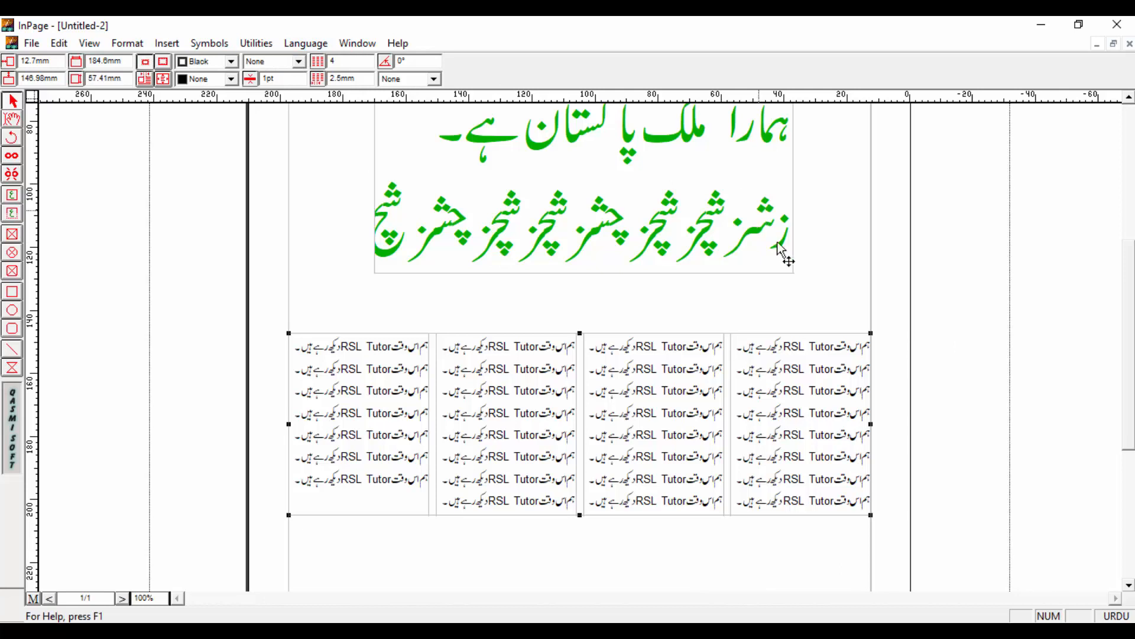
# Step: Apply the backward-slanted stroke border pattern to the four-column text box
pyautogui.click(298, 62)
pyautogui.scroll(-2, 301, 89)
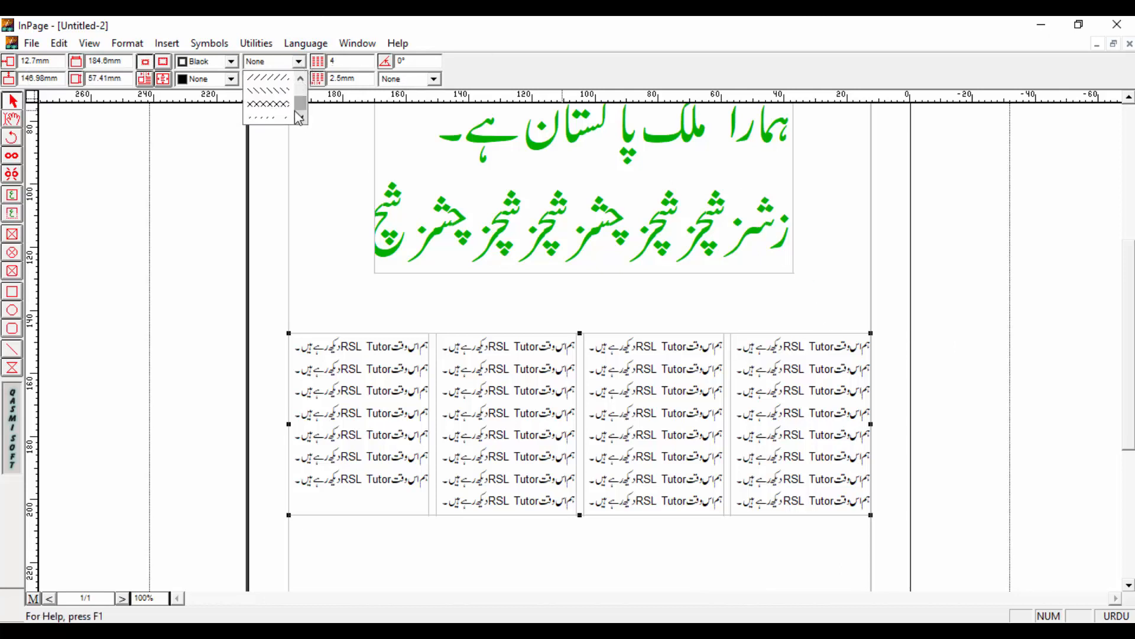
pyautogui.click(269, 91)
pyautogui.click(769, 559)
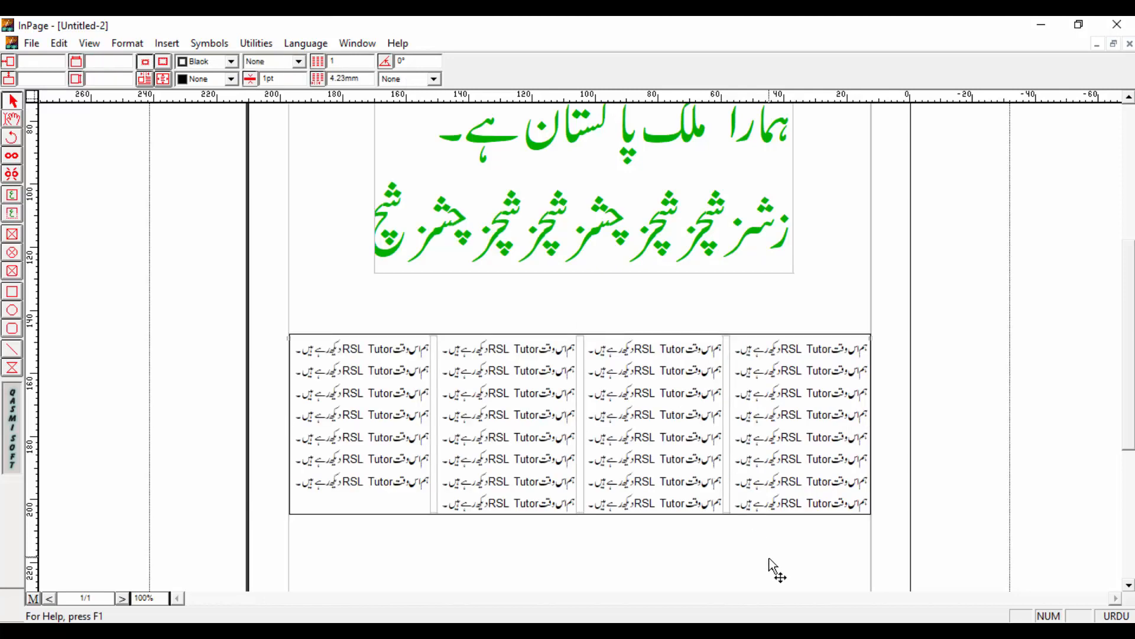
# Step: Give the four-column text box a 3 pt border with the cross pattern and extend its height to about 67.5 mm
pyautogui.click(699, 414)
pyautogui.click(298, 61)
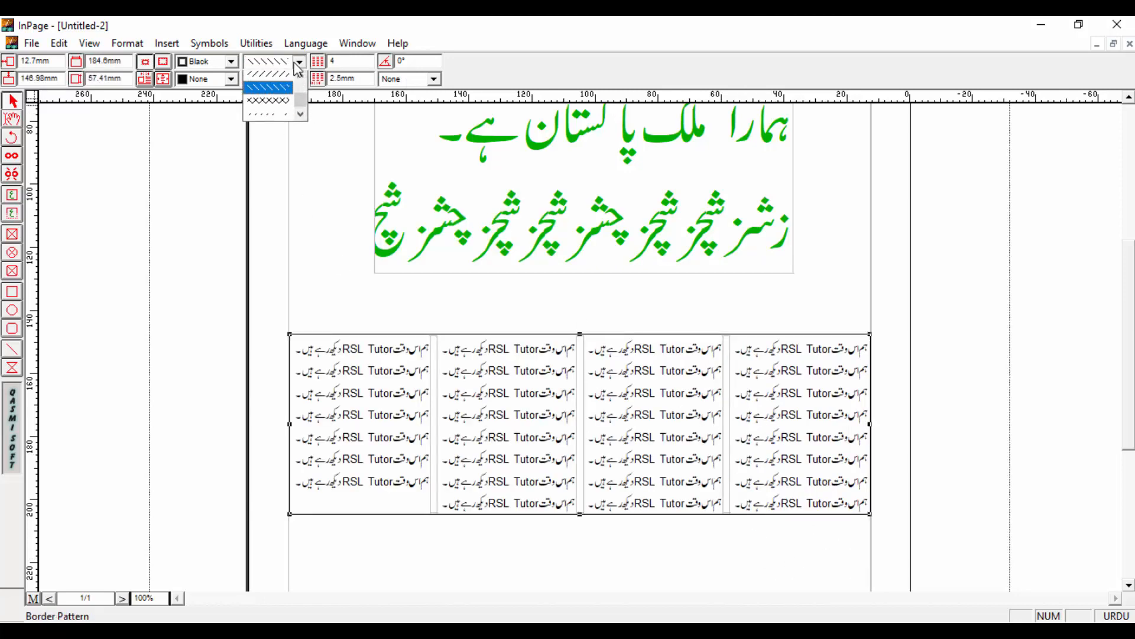
pyautogui.click(276, 104)
pyautogui.doubleClick(281, 78)
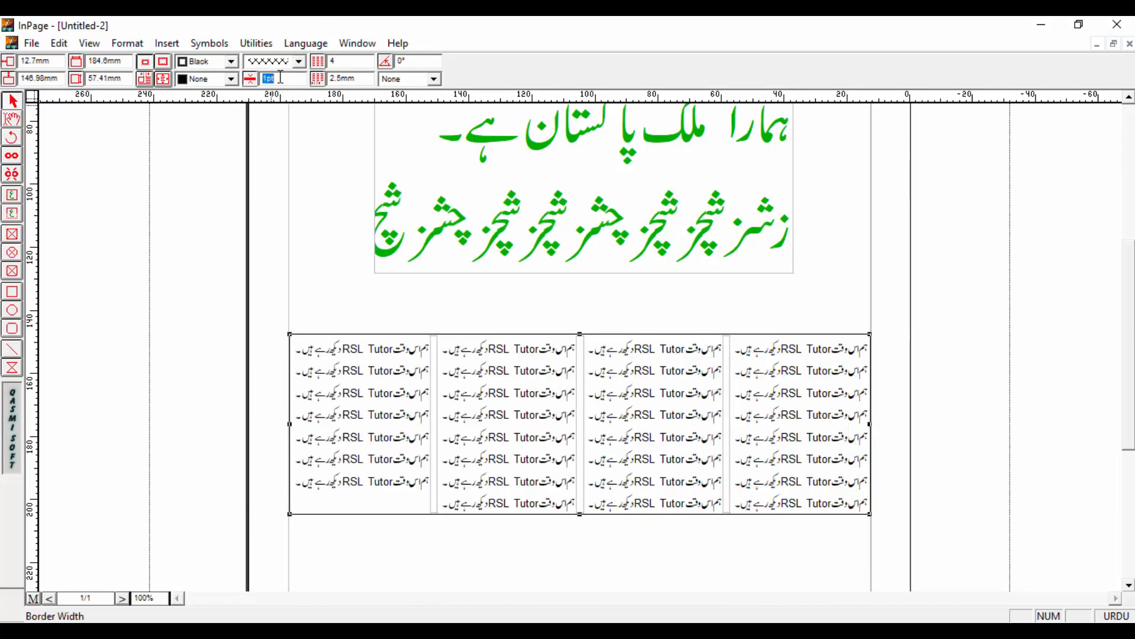
pyautogui.press('Return')
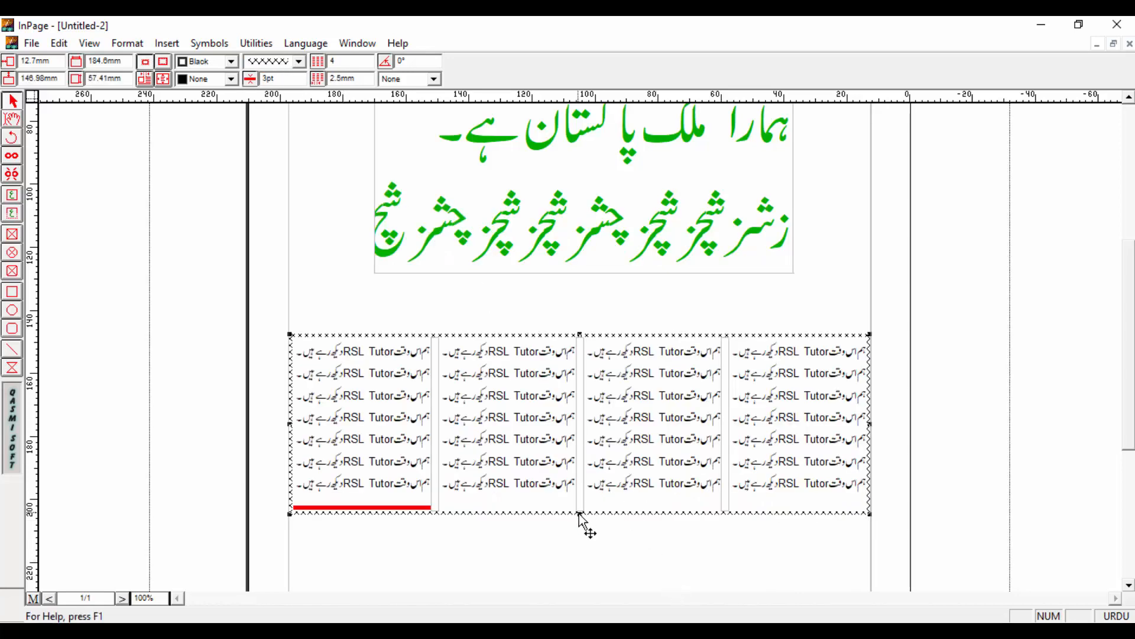
pyautogui.moveTo(579, 514); pyautogui.dragTo(580, 545)
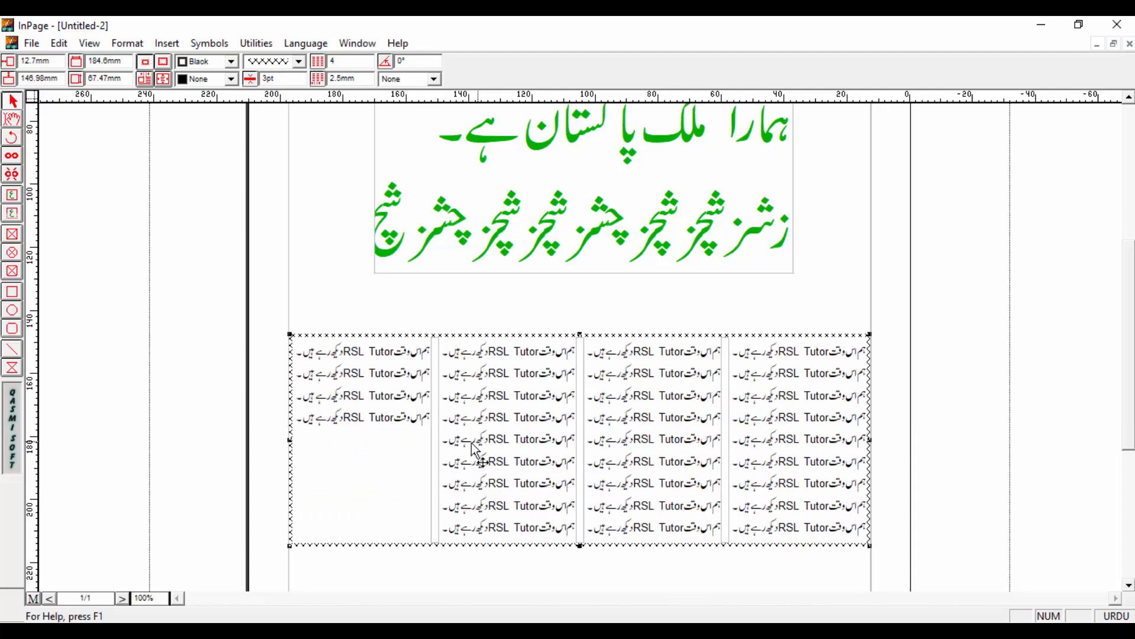
# Step: Fill the four-column text box with Orange and set its border colour to Red
pyautogui.click(231, 79)
pyautogui.scroll(-3, 225, 115)
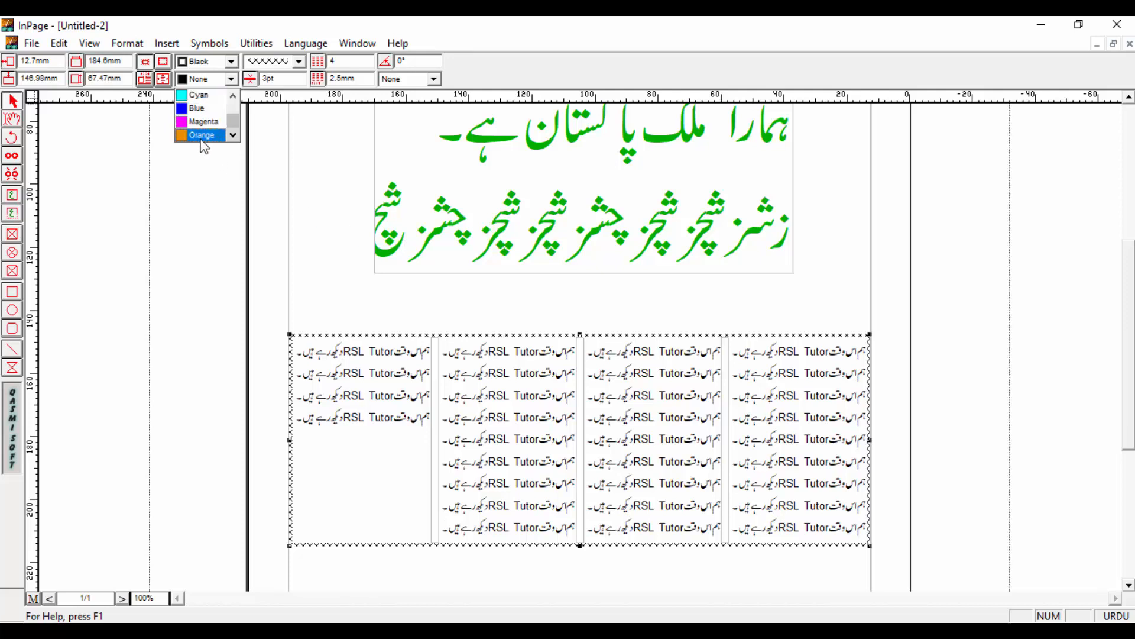
pyautogui.click(194, 135)
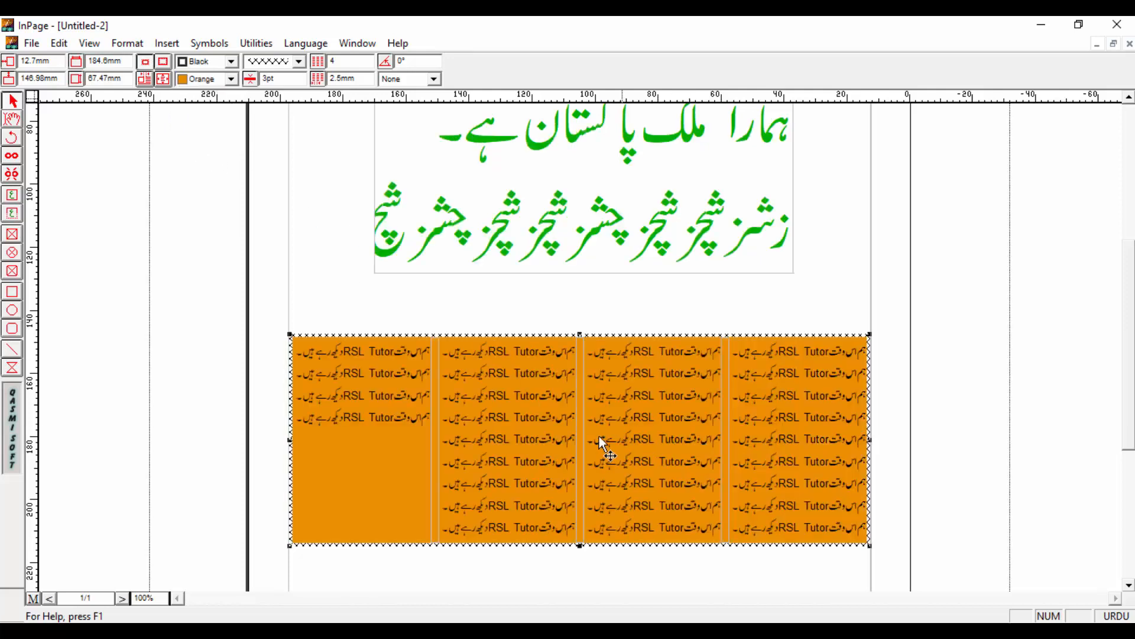
pyautogui.click(232, 62)
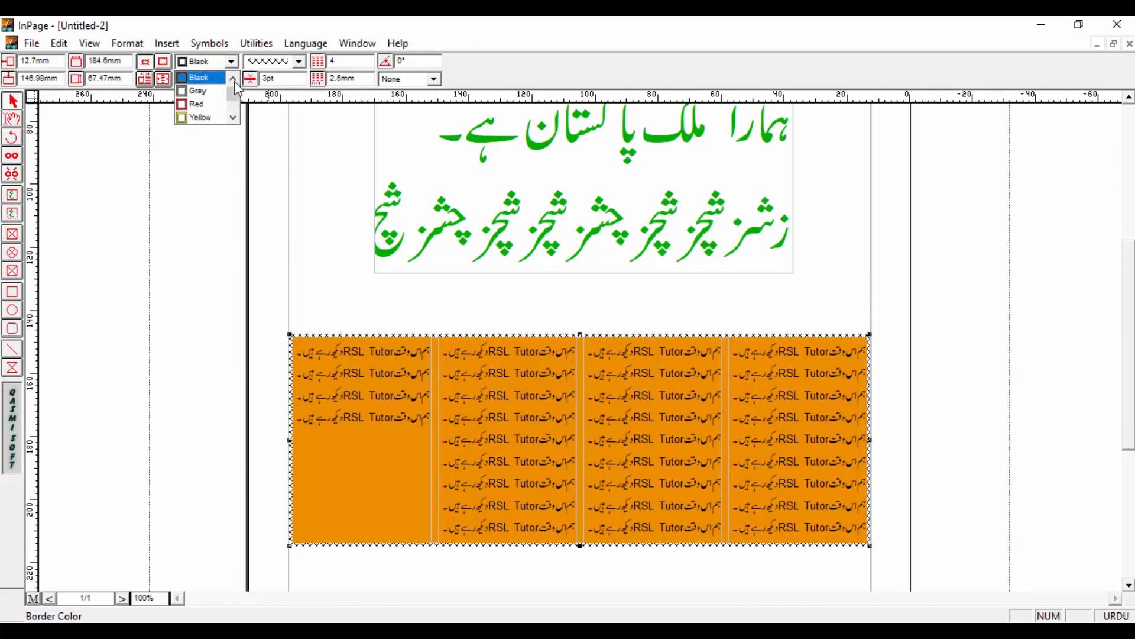
pyautogui.click(204, 97)
pyautogui.click(634, 319)
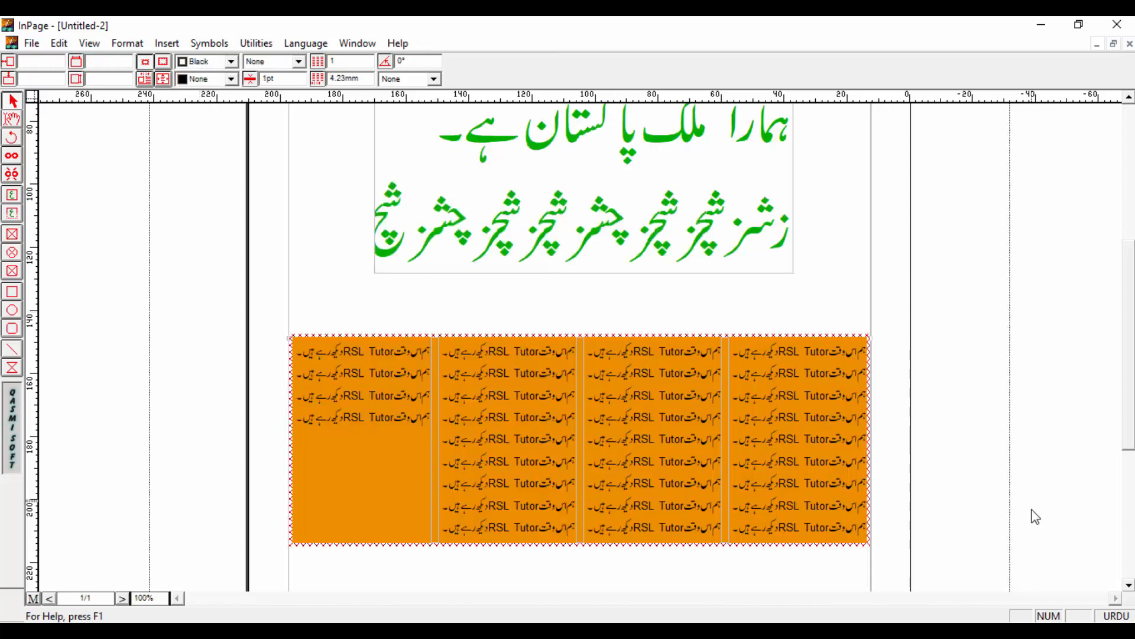
# Step: Replace the text box's cross border pattern with a continuous multi-line pattern
pyautogui.click(583, 450)
pyautogui.click(299, 62)
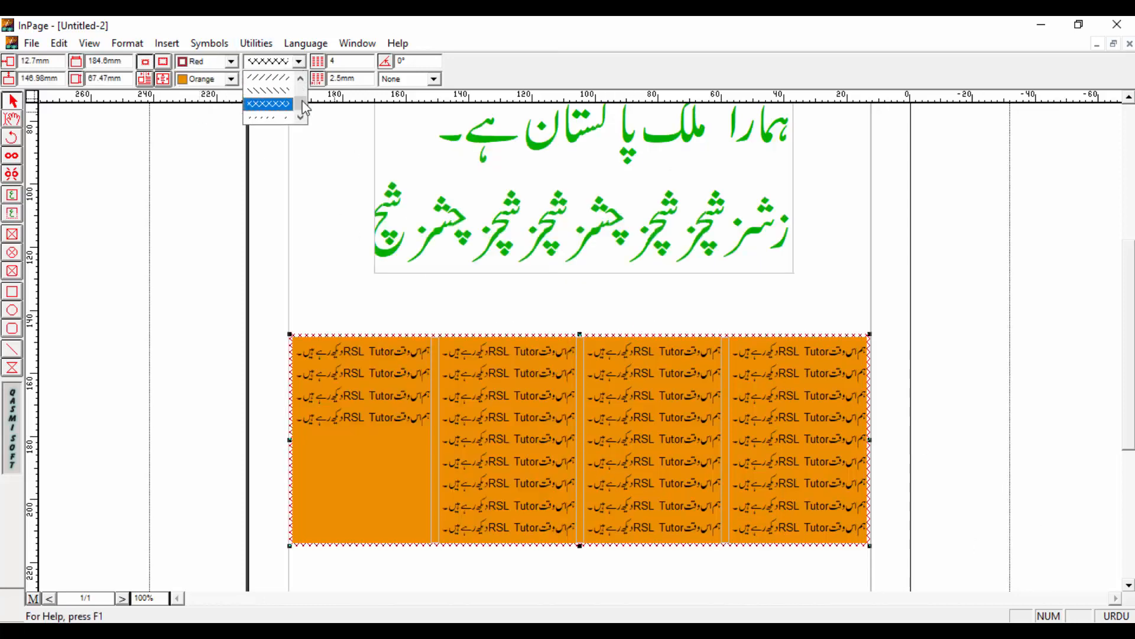
pyautogui.moveTo(303, 102); pyautogui.dragTo(301, 93)
pyautogui.click(266, 91)
pyautogui.click(347, 234)
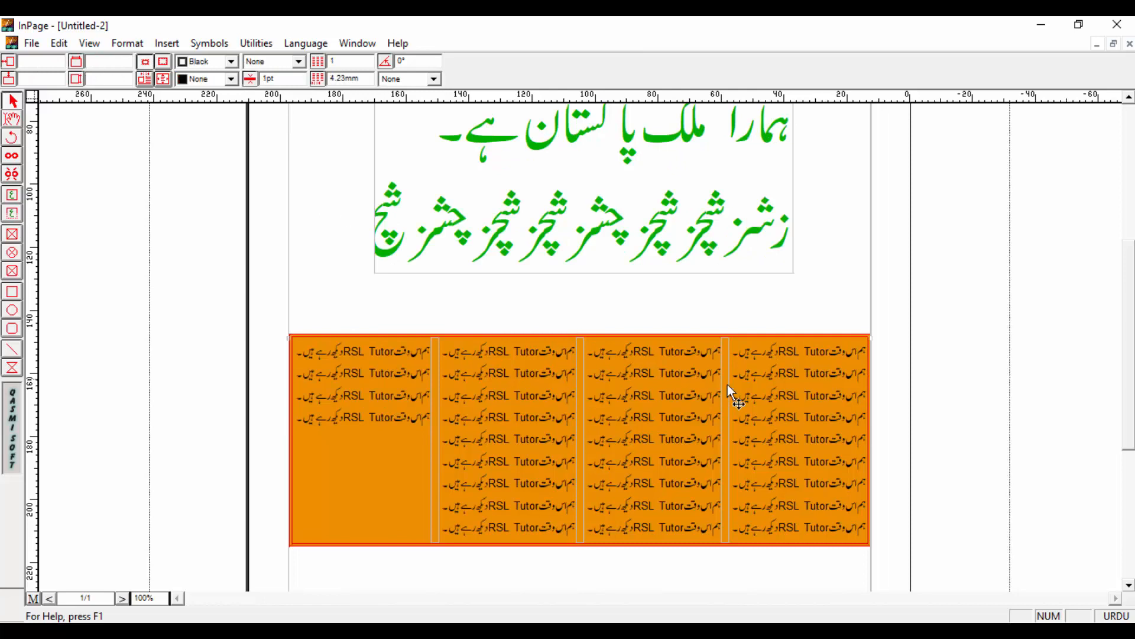
# Step: Change the border colour of the orange four-column text box to Green
pyautogui.click(728, 385)
pyautogui.click(231, 62)
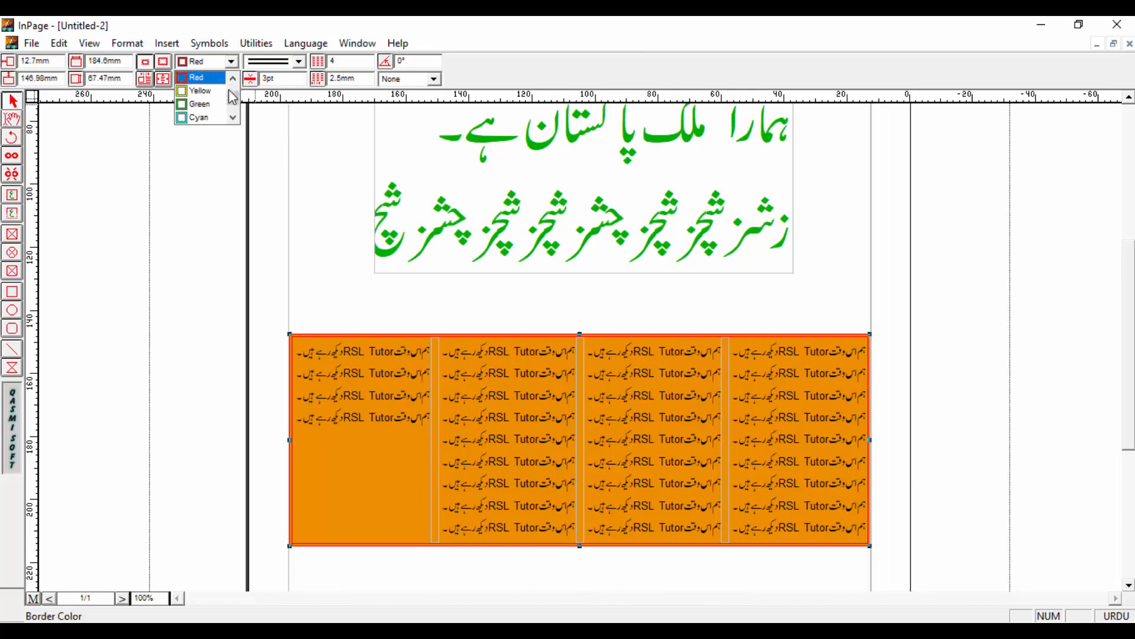
pyautogui.click(201, 101)
# Step: Set the border colour of the four-column text box to Black
pyautogui.click(232, 64)
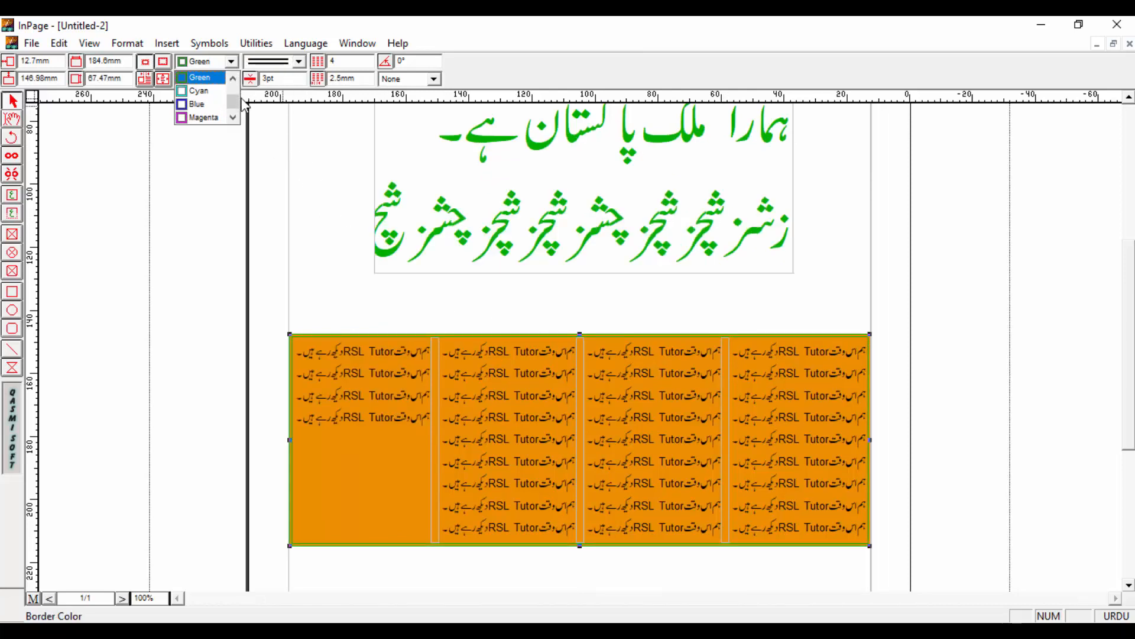
pyautogui.moveTo(233, 99); pyautogui.dragTo(232, 90)
pyautogui.click(232, 65)
pyautogui.click(232, 64)
pyautogui.click(232, 90)
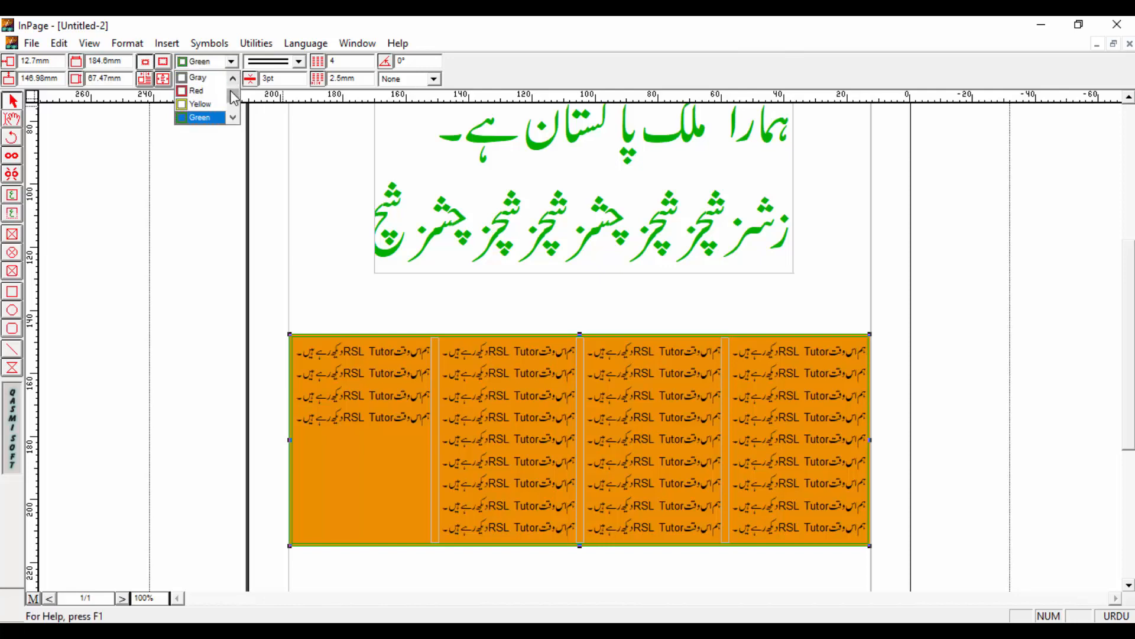
pyautogui.click(233, 78)
pyautogui.click(232, 78)
pyautogui.click(218, 92)
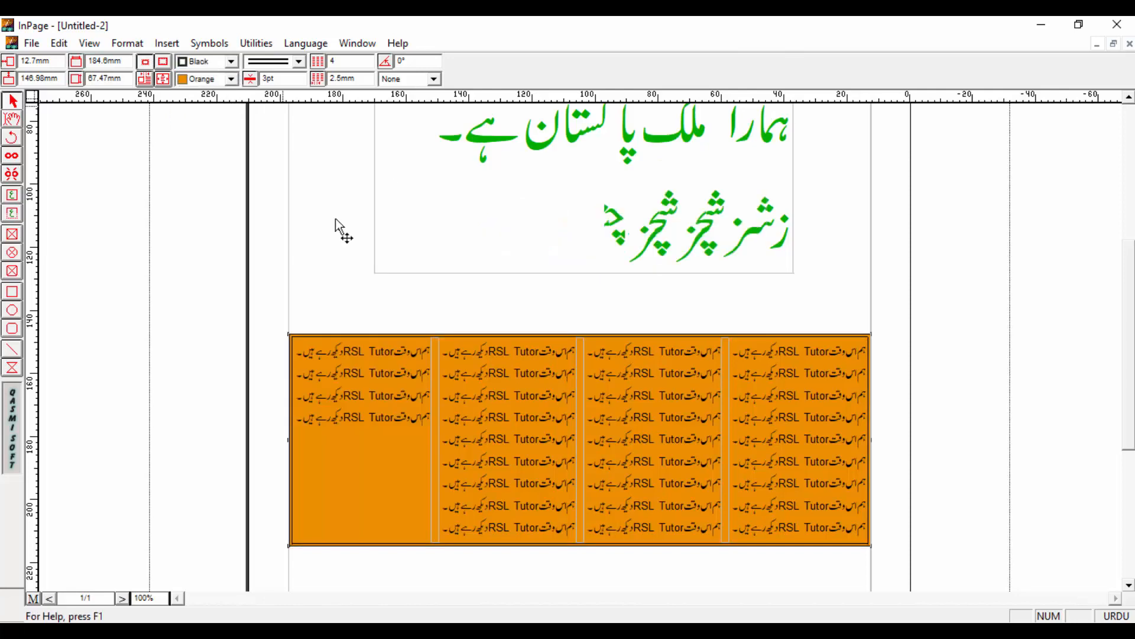
# Step: Replace the four-column text box's border pattern with a heavier line pattern
pyautogui.click(299, 62)
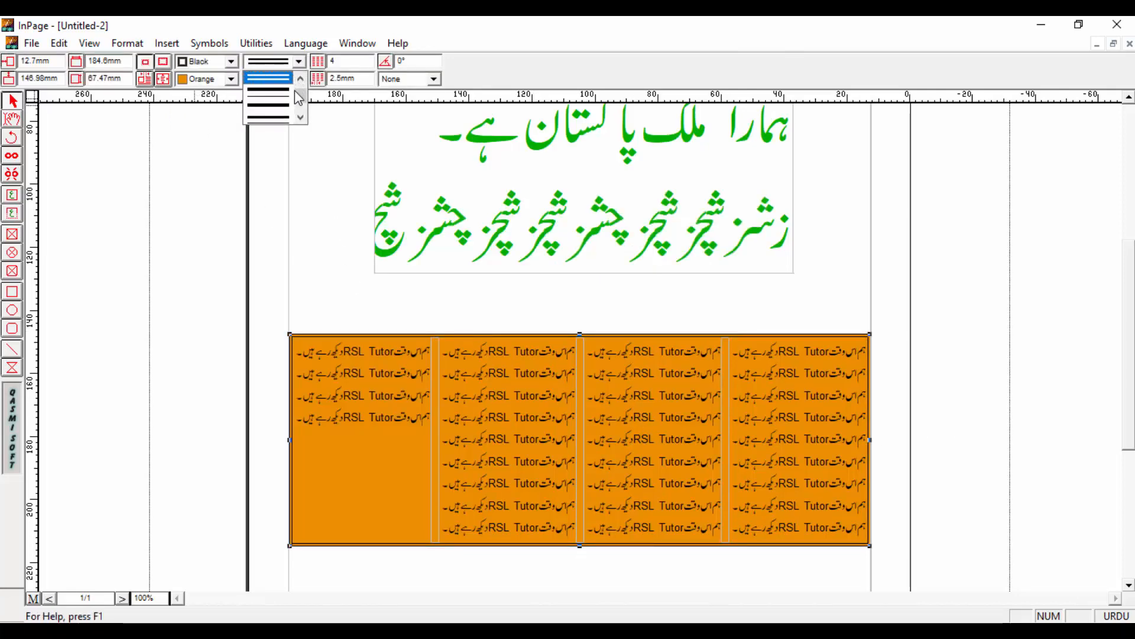
pyautogui.click(274, 96)
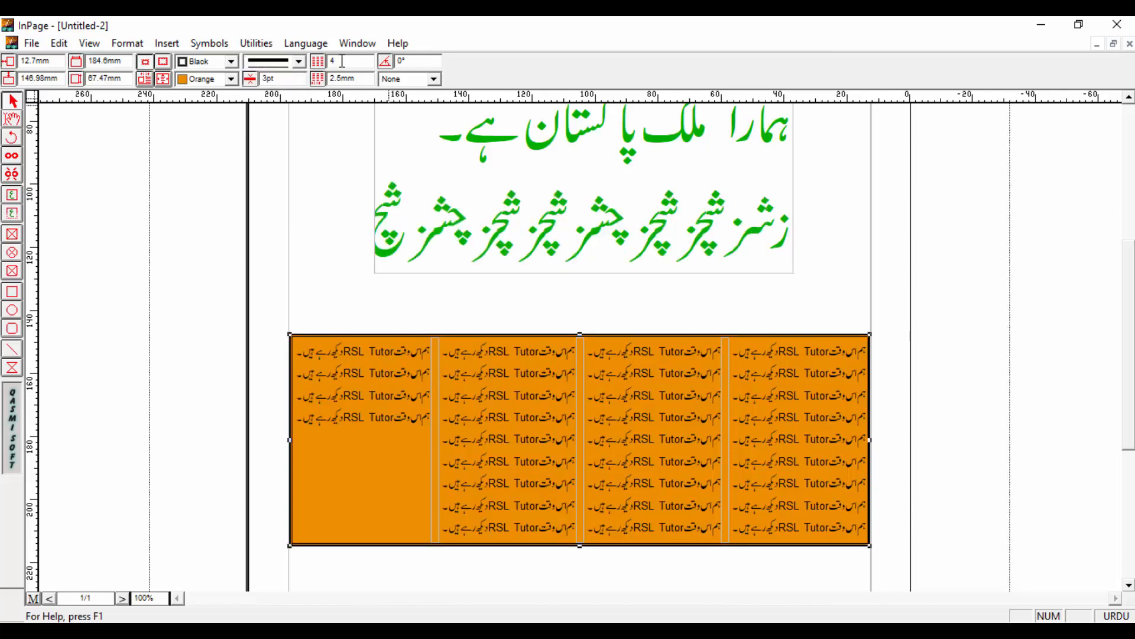
pyautogui.click(354, 43)
pyautogui.click(615, 28)
pyautogui.moveTo(939, 564); pyautogui.dragTo(151, 166)
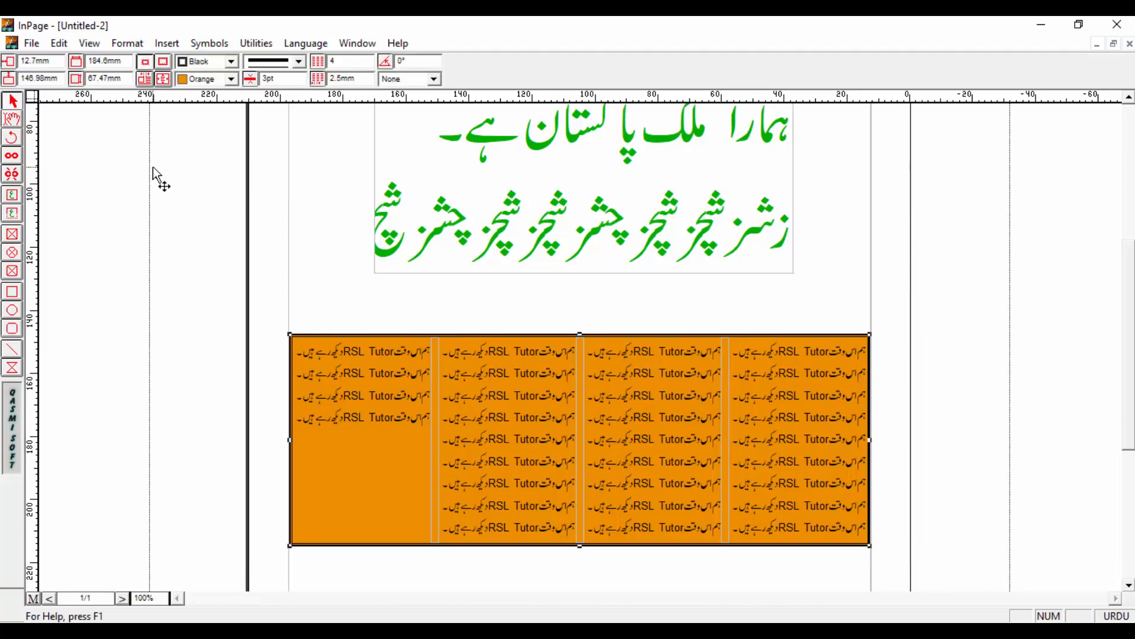
pyautogui.click(625, 199)
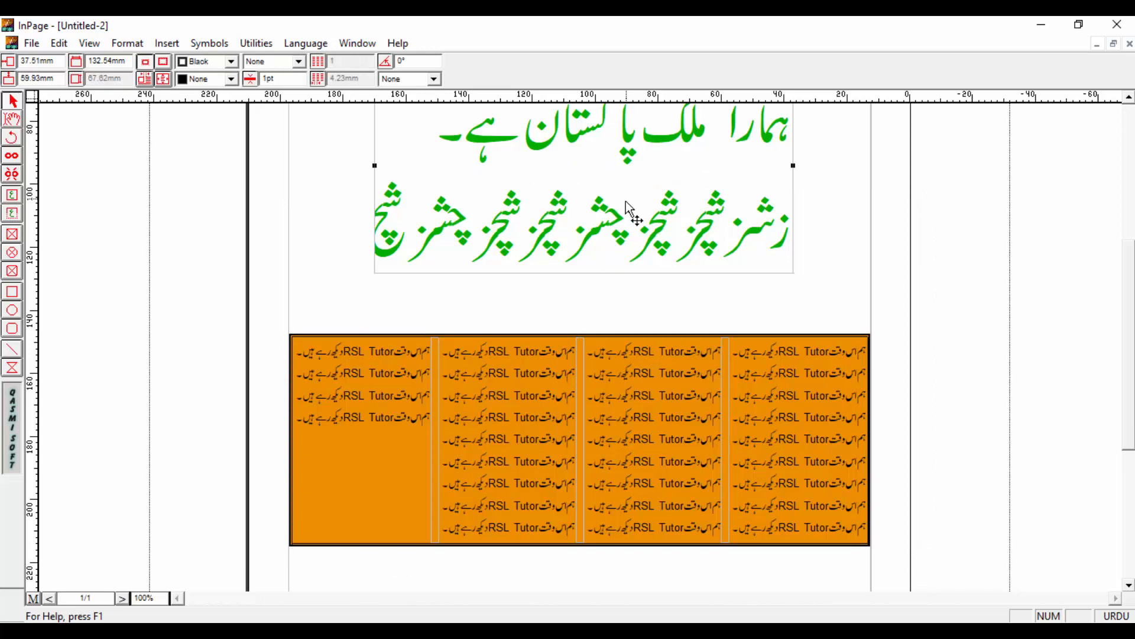
pyautogui.click(675, 373)
pyautogui.moveTo(1129, 324); pyautogui.dragTo(1134, 261)
# Step: Switch to the Course OutLine presentation in PowerPoint and highlight item 10 about creating a Title Text Box and Text Box
pyautogui.click(1041, 25)
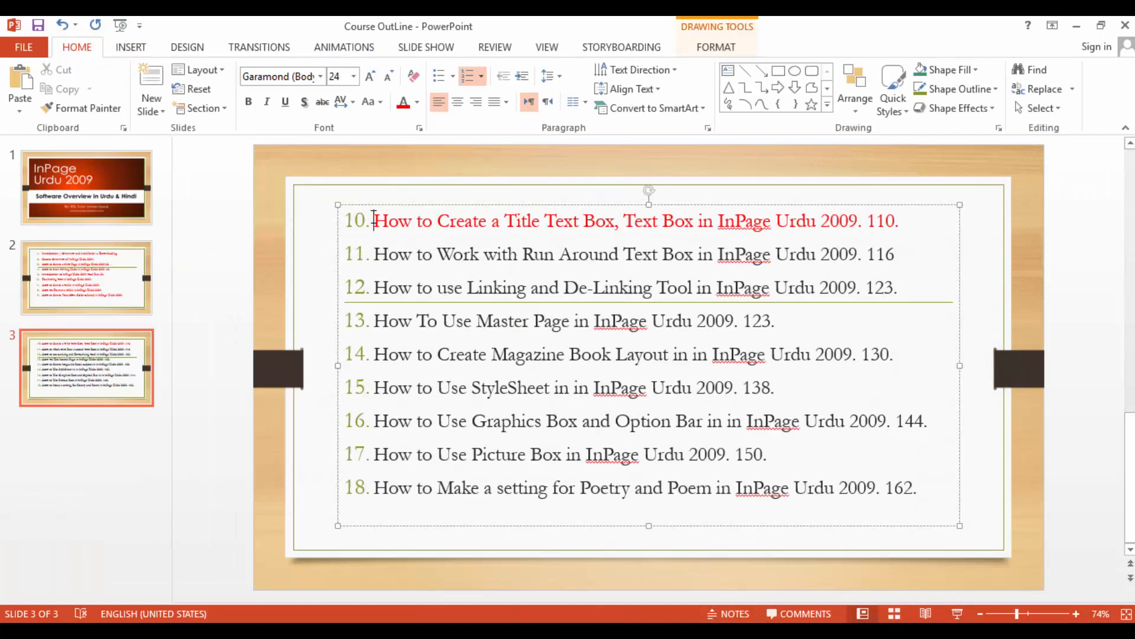
pyautogui.moveTo(374, 220); pyautogui.dragTo(909, 224)
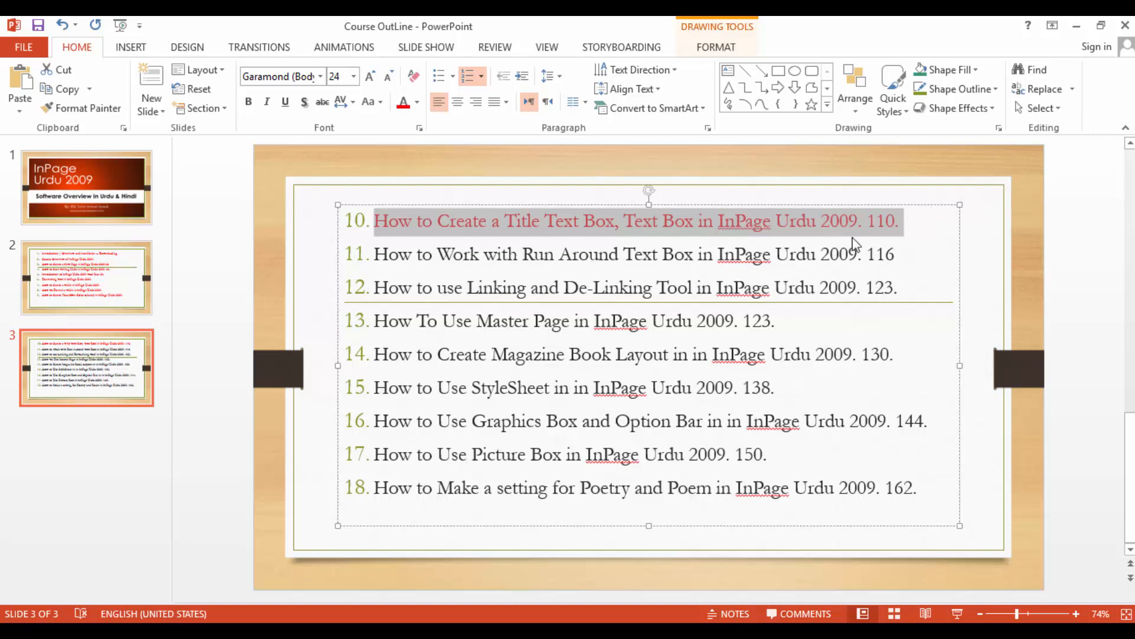
pyautogui.click(423, 220)
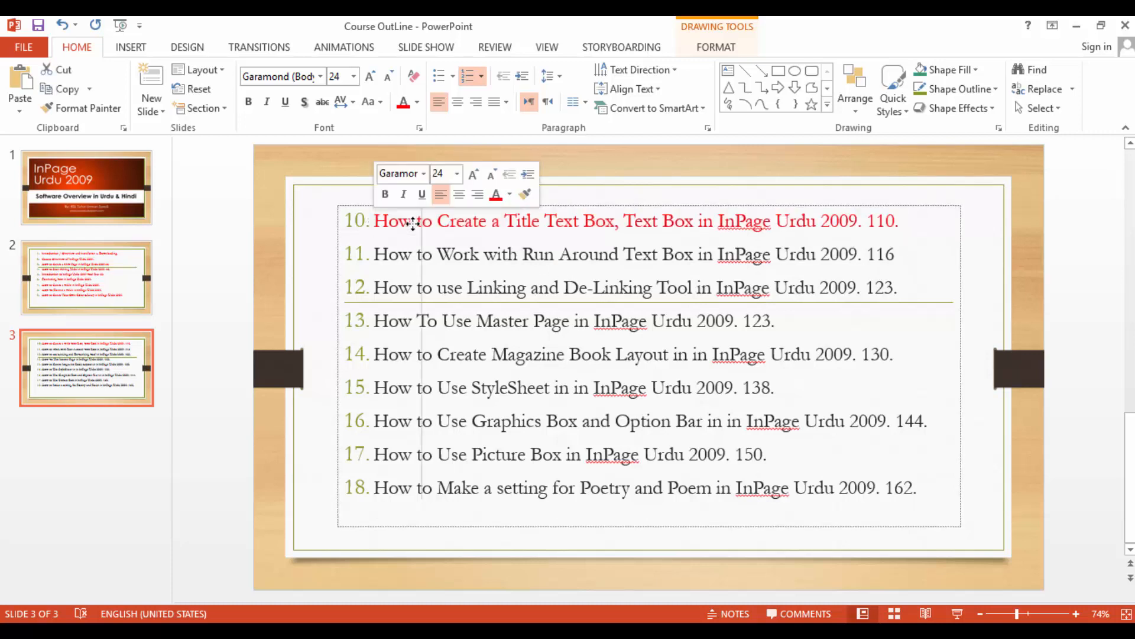
pyautogui.click(352, 220)
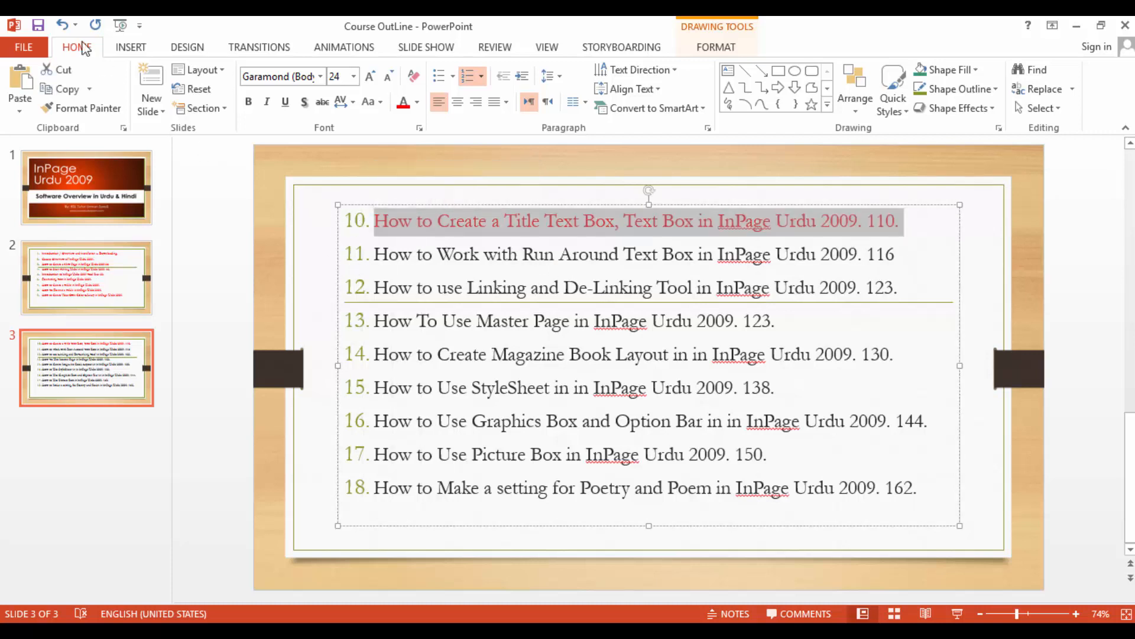
# Step: Highlight item 11 of the course outline, "How to Work with Run Around Text Box in InPage Urdu 2009"
pyautogui.click(421, 254)
pyautogui.moveTo(376, 256); pyautogui.dragTo(877, 263)
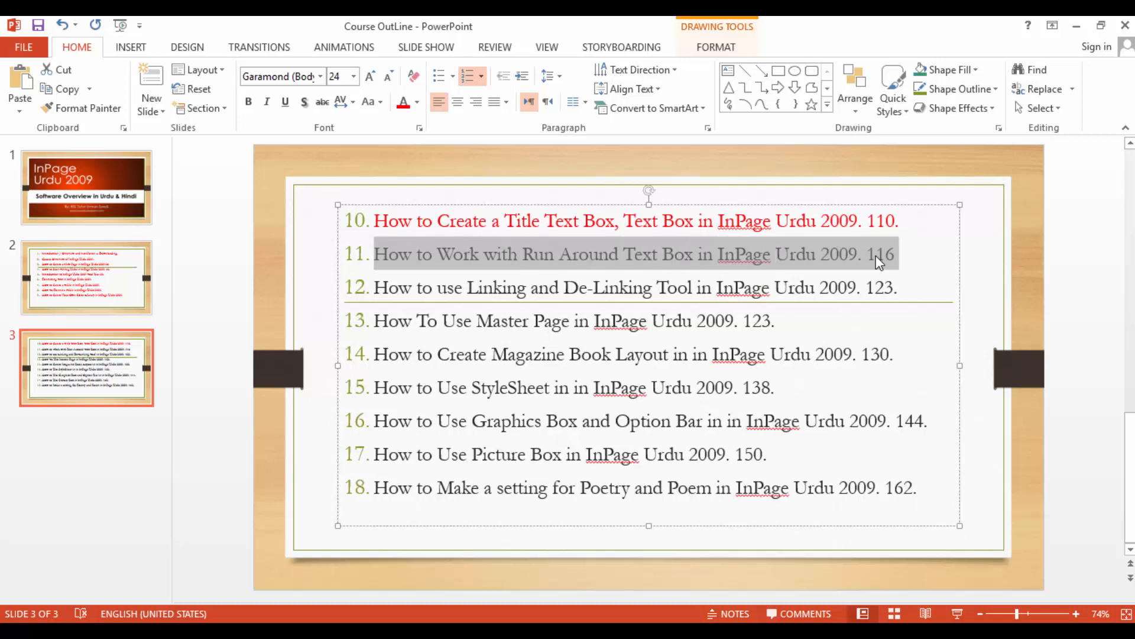
pyautogui.click(591, 255)
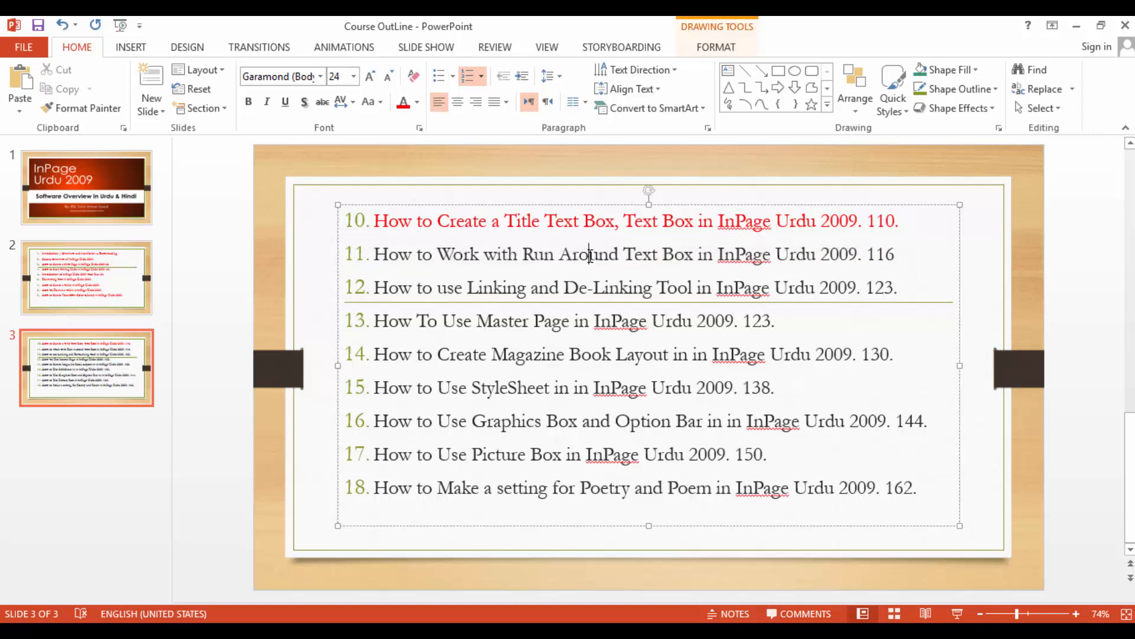
pyautogui.doubleClick(590, 255)
pyautogui.click(584, 259)
pyautogui.moveTo(373, 256); pyautogui.dragTo(894, 258)
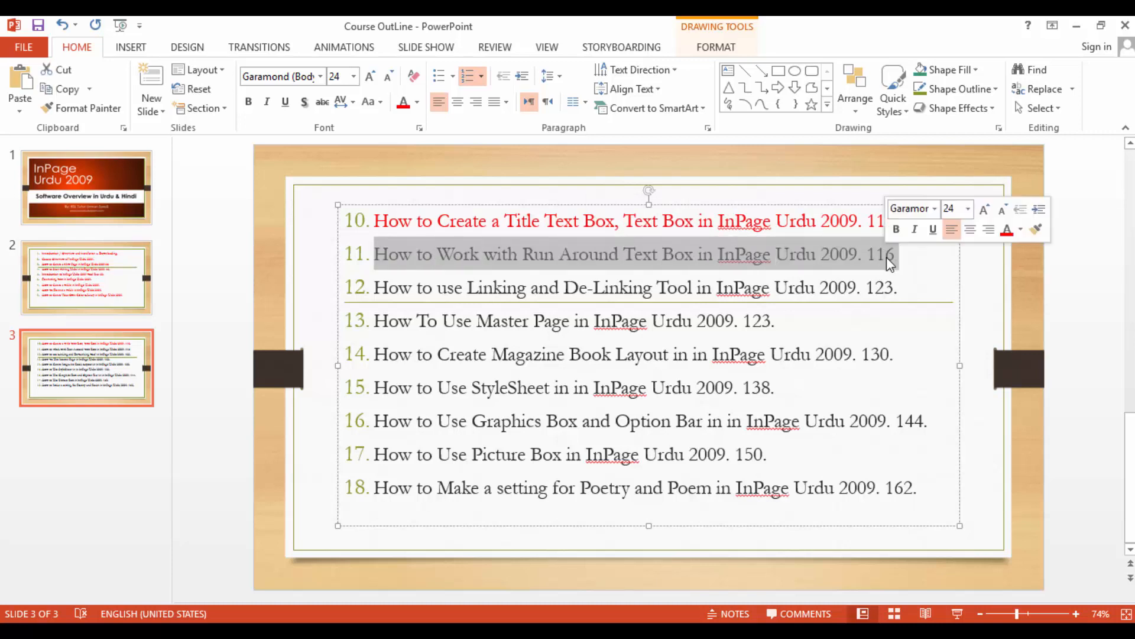
pyautogui.click(893, 258)
# Step: Point out the words "Run Around" in outline item 11, finishing with the text cursor in item 12 after "De-Linking"
pyautogui.doubleClick(590, 276)
pyautogui.doubleClick(559, 235)
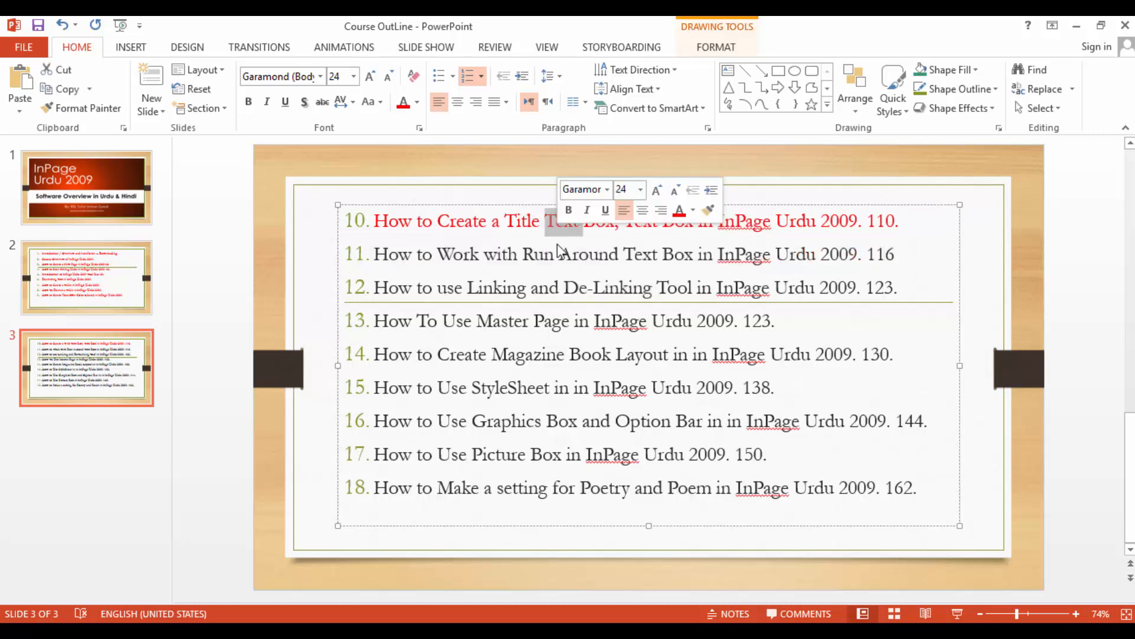
pyautogui.doubleClick(559, 254)
pyautogui.click(556, 256)
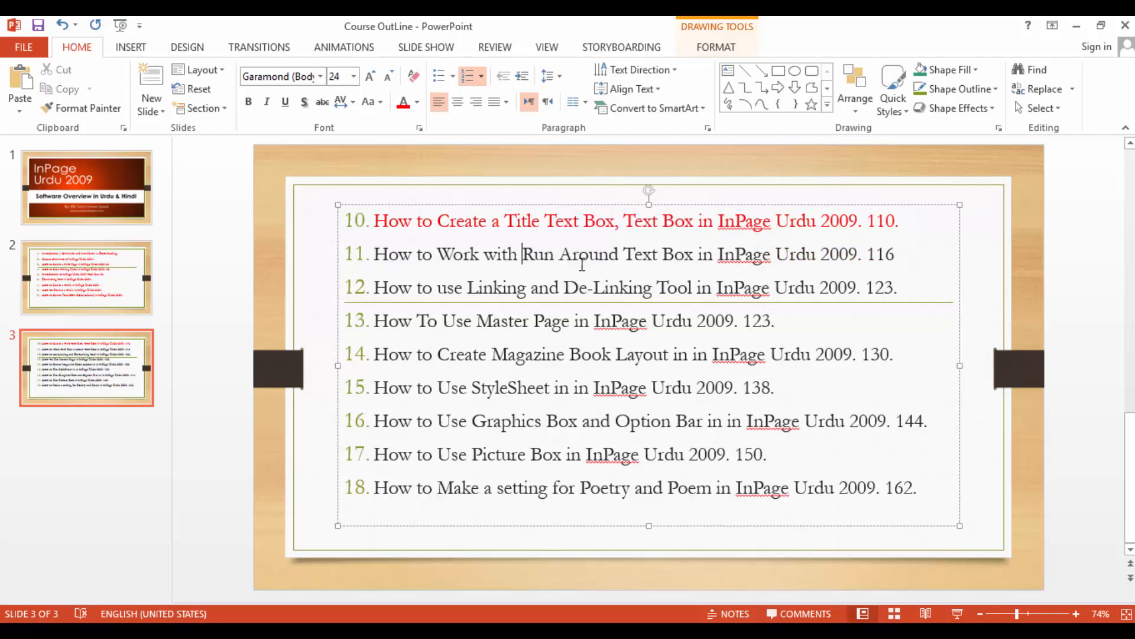
pyautogui.keyDown('shift'); pyautogui.click(625, 260); pyautogui.keyUp('shift')
pyautogui.click(653, 290)
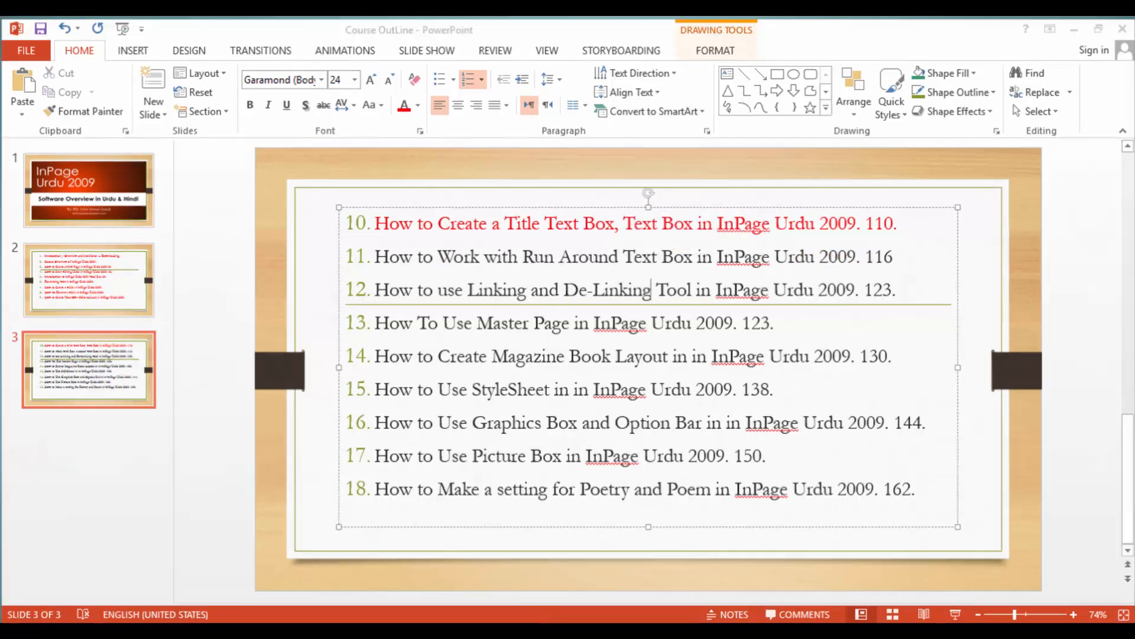